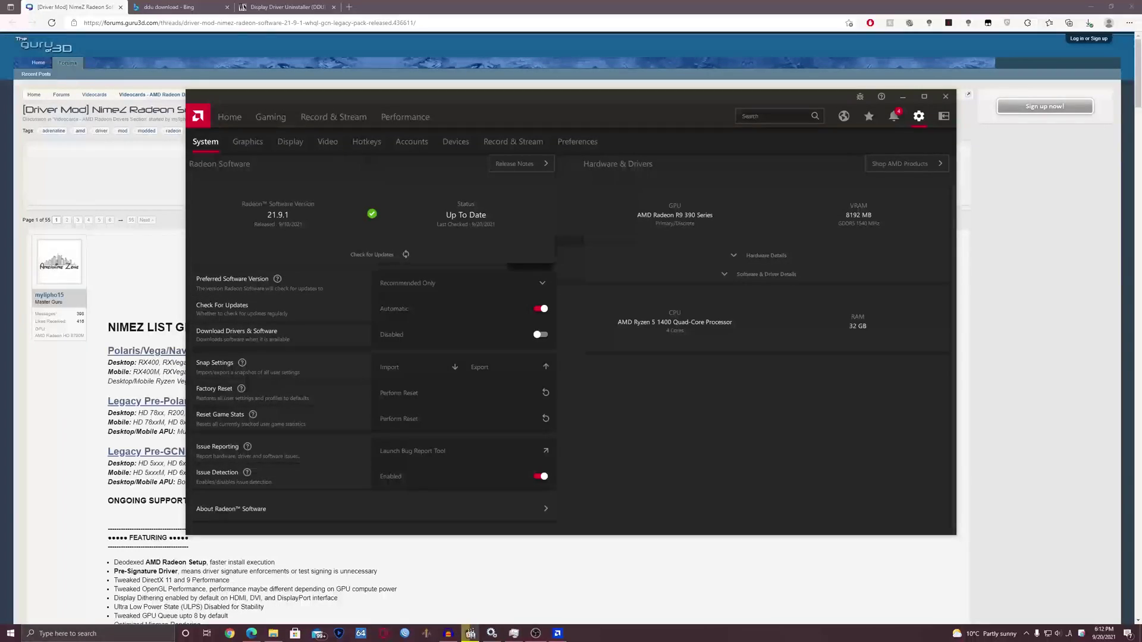
Step: Bring the Edge window with the Guru3D NimeZ 21.9.1 driver thread to the front
{"action": "left_click", "coordinate": [1084, 327]}
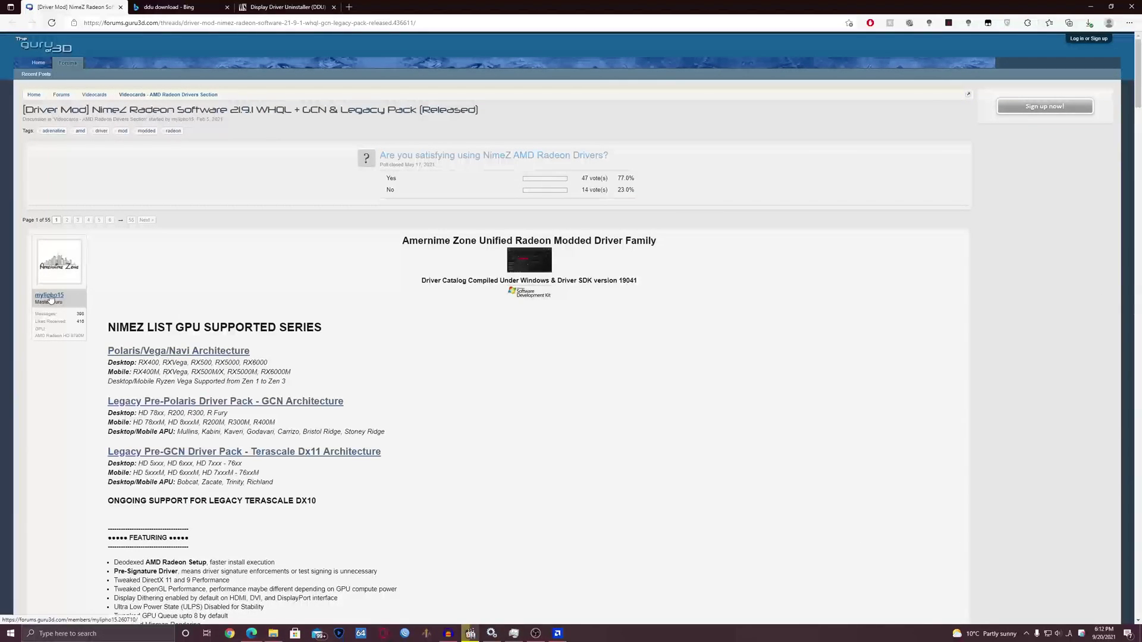
Step: Scroll through the NimeZ thread and highlight the RX5000, RX6000 desktop cards line
{"action": "scroll", "coordinate": [258, 345], "scroll_direction": "down", "scroll_amount": 3}
{"action": "scroll", "coordinate": [258, 346], "scroll_direction": "up", "scroll_amount": 3}
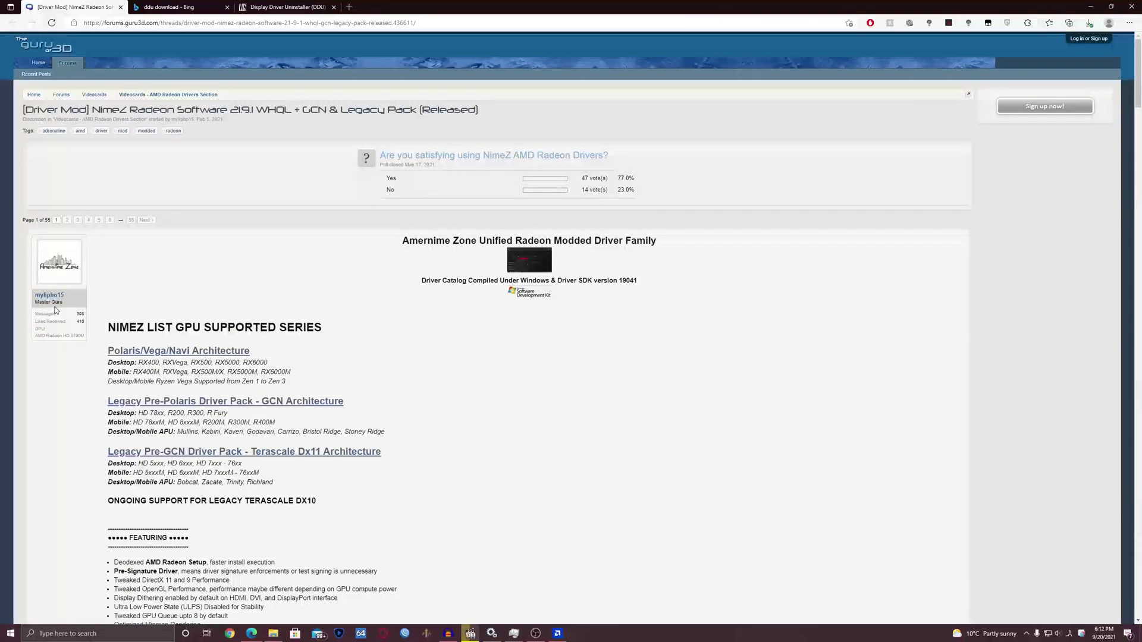
{"action": "scroll", "coordinate": [153, 331], "scroll_direction": "down", "scroll_amount": 6}
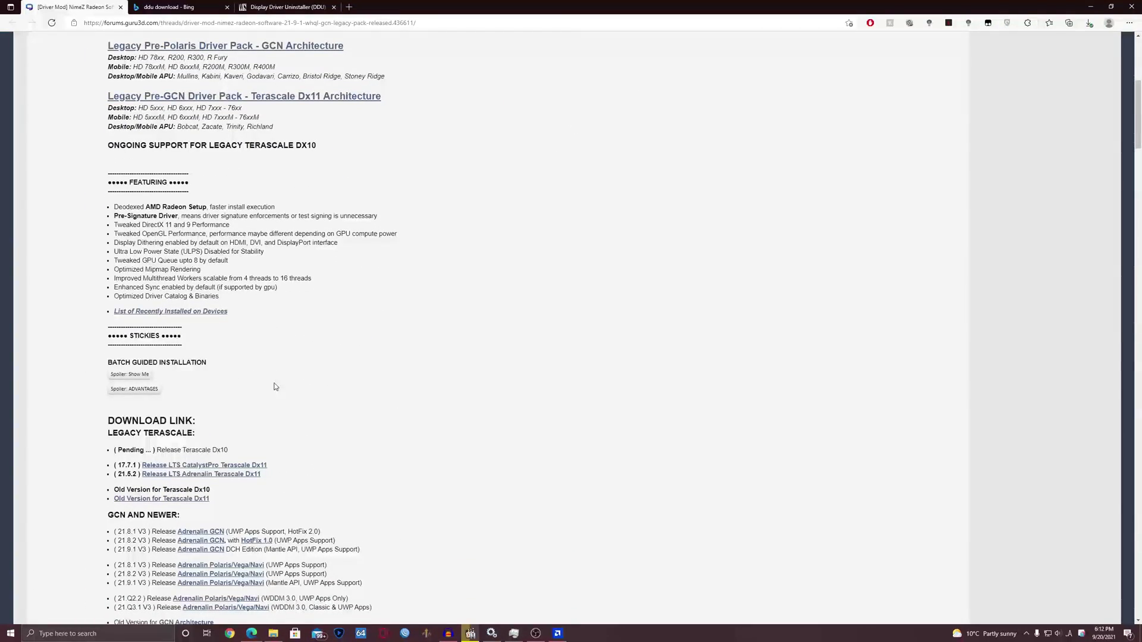
{"action": "scroll", "coordinate": [387, 469], "scroll_direction": "down", "scroll_amount": 3}
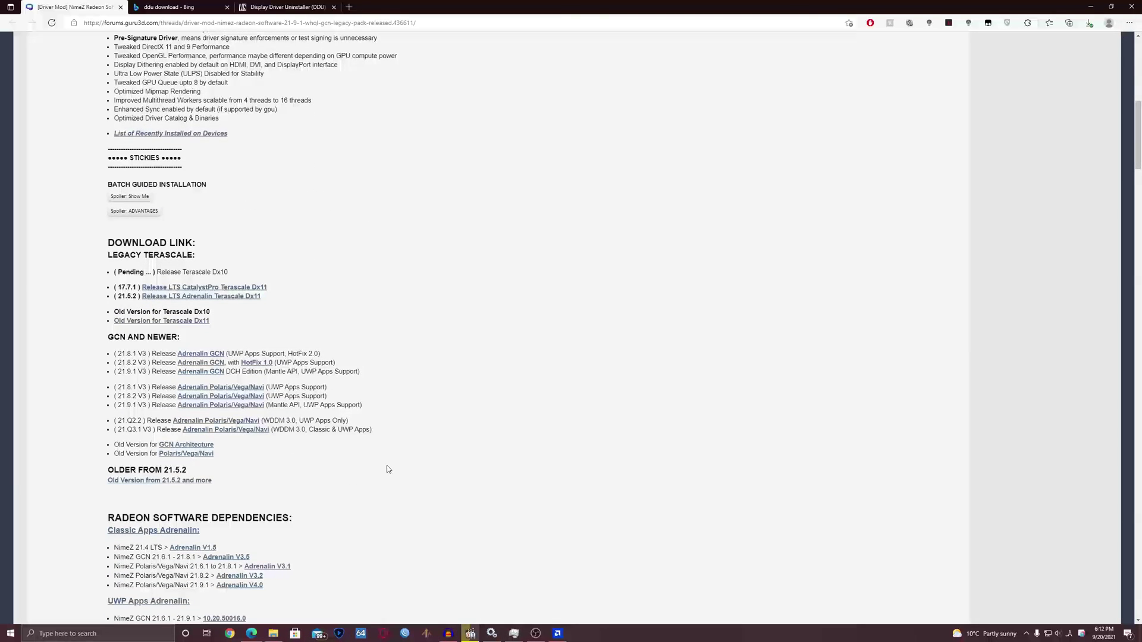
{"action": "scroll", "coordinate": [387, 468], "scroll_direction": "down", "scroll_amount": 3}
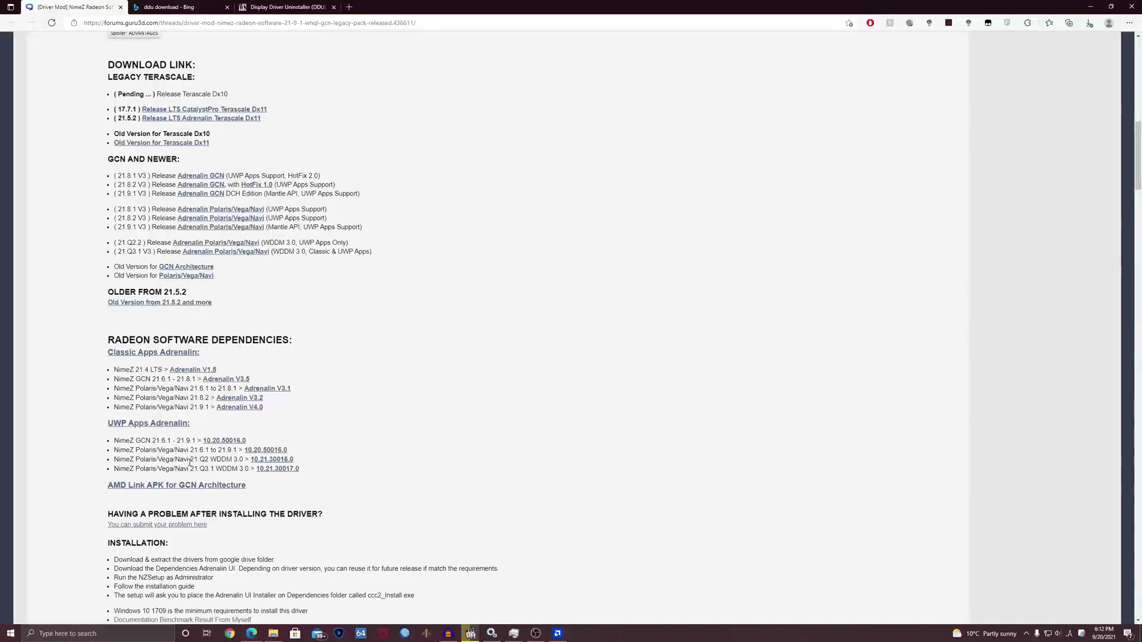
{"action": "scroll", "coordinate": [189, 464], "scroll_direction": "up", "scroll_amount": 7}
{"action": "scroll", "coordinate": [191, 466], "scroll_direction": "up", "scroll_amount": 4}
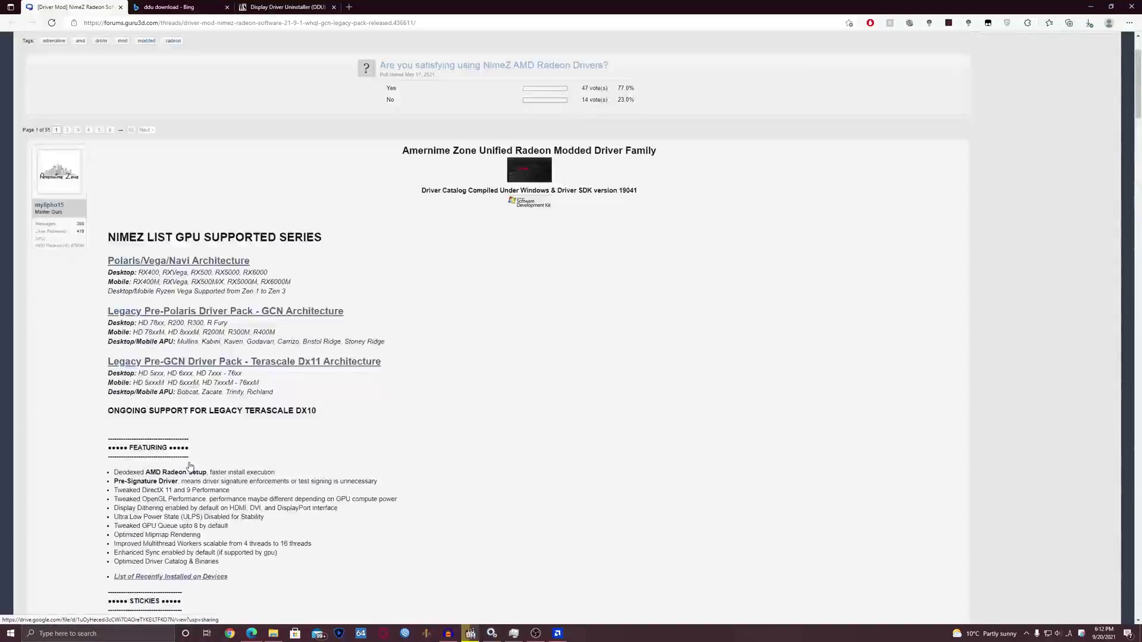
{"action": "scroll", "coordinate": [190, 465], "scroll_direction": "up", "scroll_amount": 2}
{"action": "scroll", "coordinate": [201, 436], "scroll_direction": "down", "scroll_amount": 10}
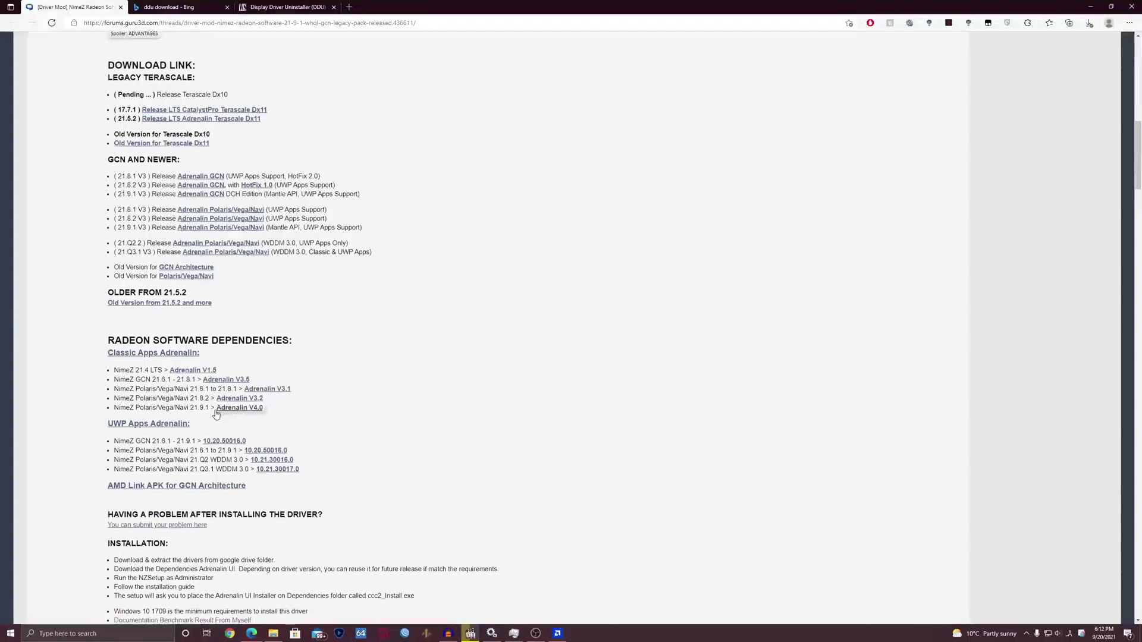
{"action": "scroll", "coordinate": [216, 414], "scroll_direction": "up", "scroll_amount": 12}
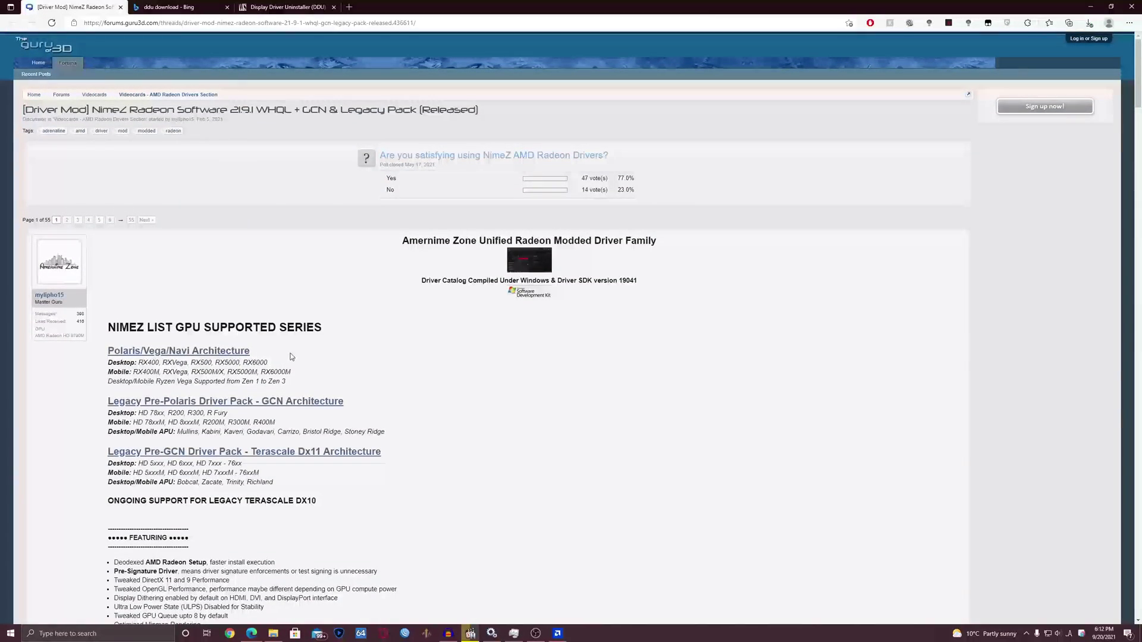
{"action": "left_click_drag", "start_coordinate": [268, 362], "coordinate": [215, 362]}
Step: Scroll down to the GCN AND NEWER download links section of the thread
{"action": "scroll", "coordinate": [232, 309], "scroll_direction": "down", "scroll_amount": 3}
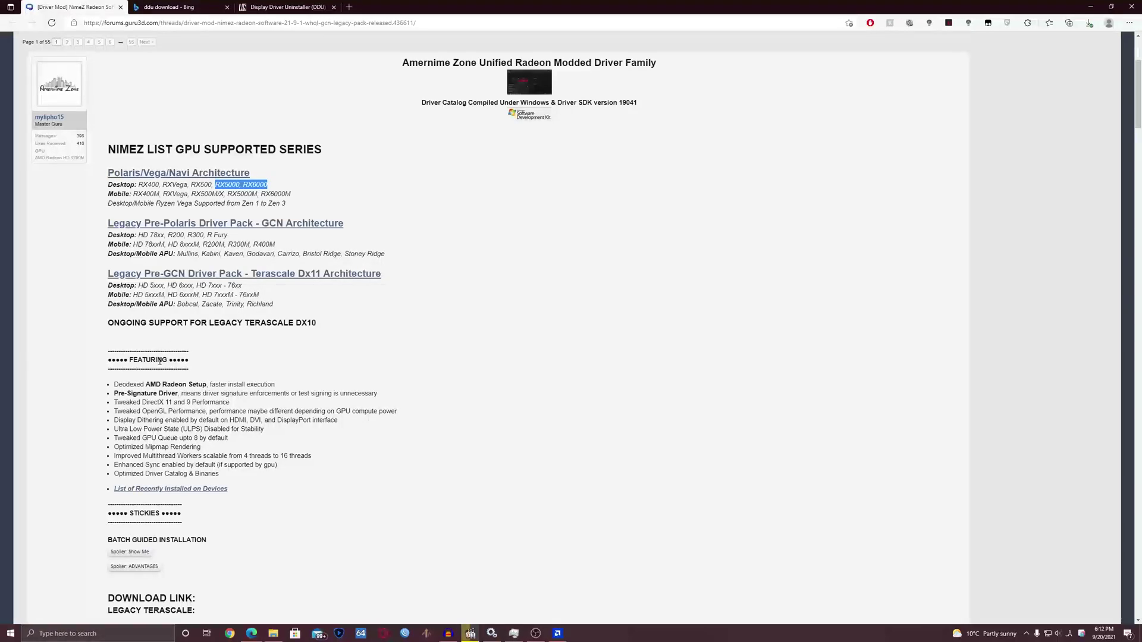
{"action": "scroll", "coordinate": [150, 456], "scroll_direction": "down", "scroll_amount": 3}
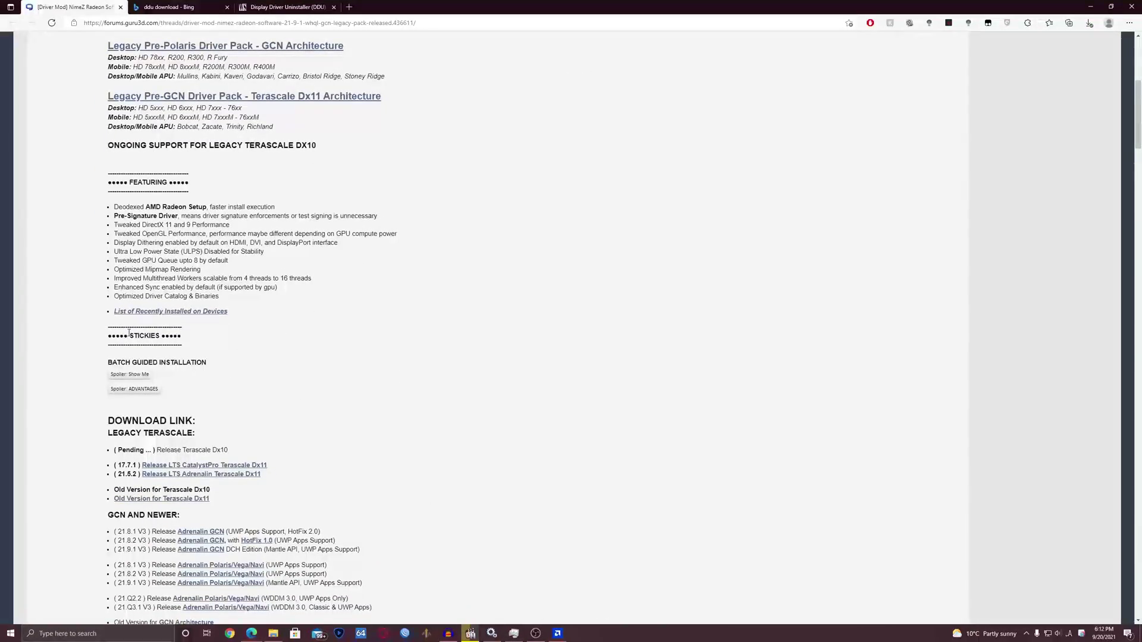
{"action": "scroll", "coordinate": [86, 354], "scroll_direction": "down", "scroll_amount": 3}
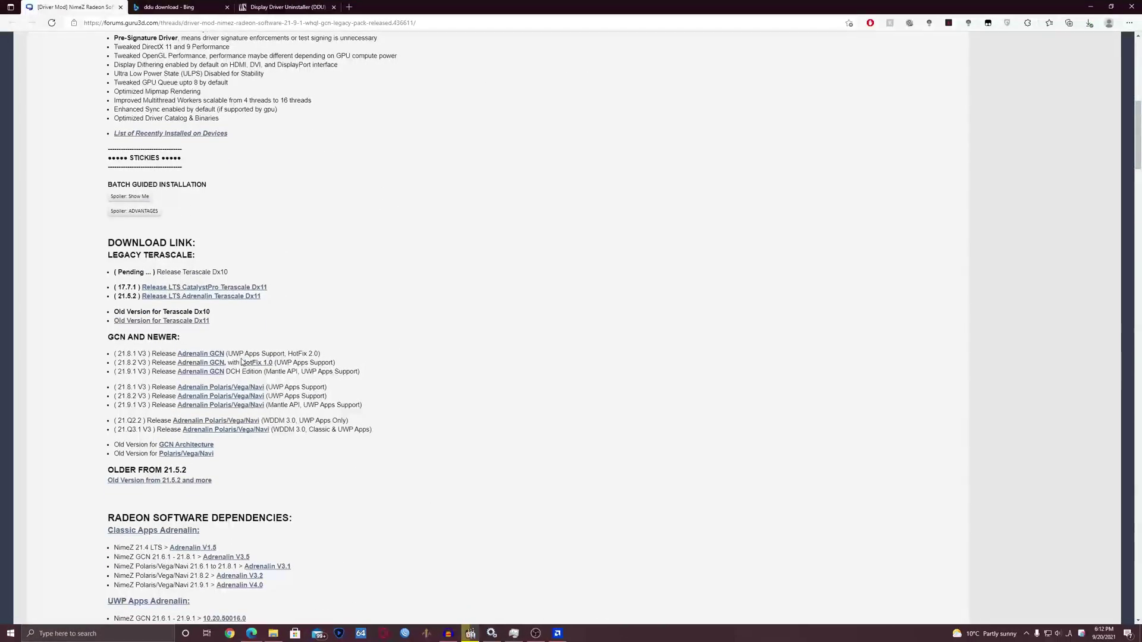
{"action": "left_click_drag", "start_coordinate": [108, 337], "coordinate": [180, 337]}
{"action": "left_click", "coordinate": [104, 348]}
{"action": "scroll", "coordinate": [76, 315], "scroll_direction": "up", "scroll_amount": 1}
{"action": "scroll", "coordinate": [76, 317], "scroll_direction": "up", "scroll_amount": 2}
{"action": "scroll", "coordinate": [76, 317], "scroll_direction": "down", "scroll_amount": 3}
Step: Open the 21.9.1 V3 Adrenalin GCN download and close the Bing DDU search tab
{"action": "left_click", "coordinate": [193, 373]}
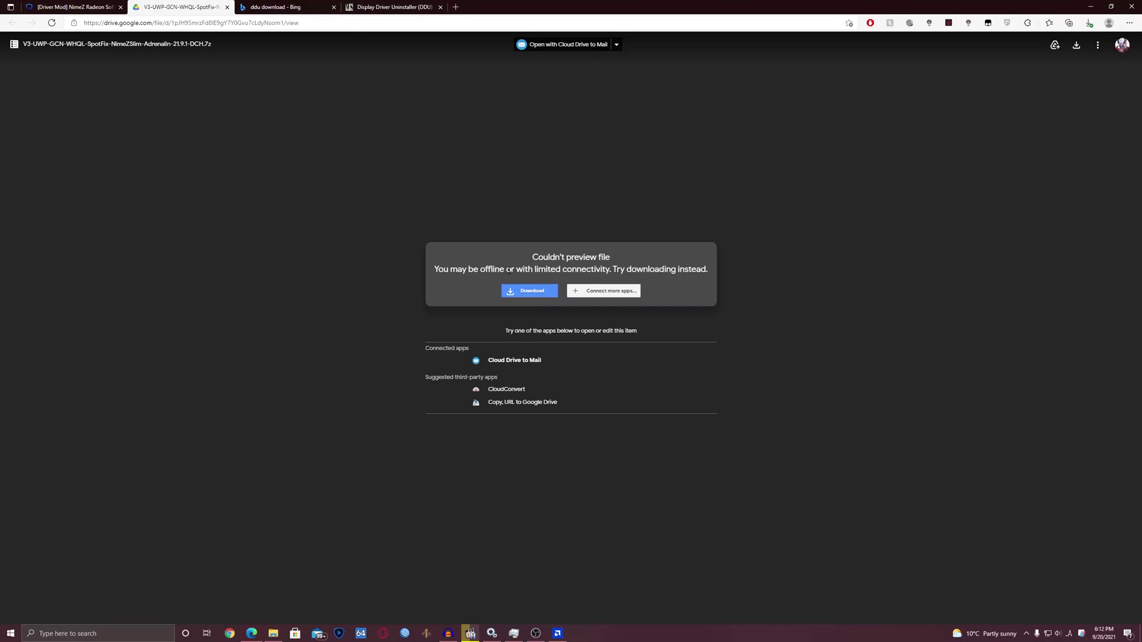
{"action": "left_click", "coordinate": [332, 7]}
{"action": "left_click", "coordinate": [72, 7]}
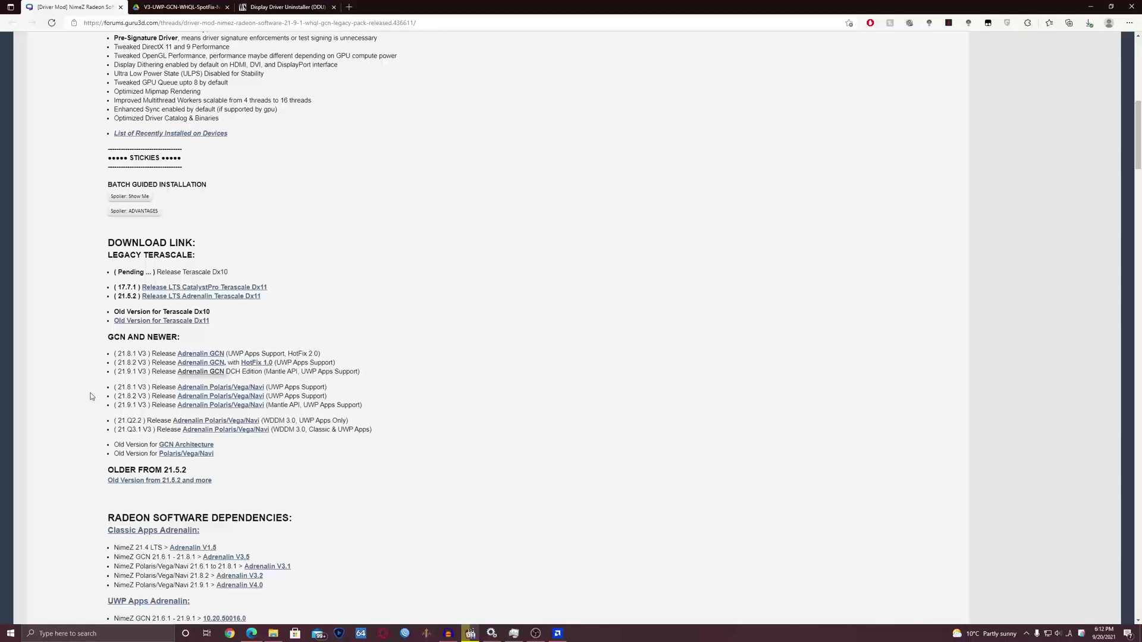
Step: Scroll to Radeon Software Dependencies and highlight the NimeZ GCN 21.6.1 - 21.8.1 entry
{"action": "scroll", "coordinate": [95, 380], "scroll_direction": "down", "scroll_amount": 5}
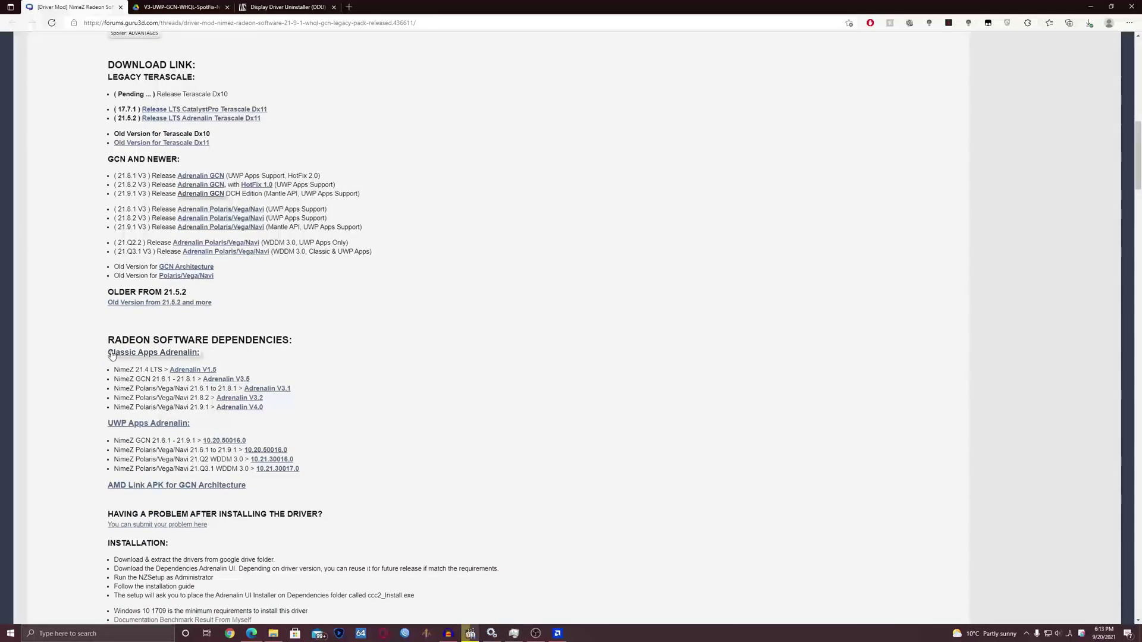
{"action": "scroll", "coordinate": [97, 364], "scroll_direction": "down", "scroll_amount": 1}
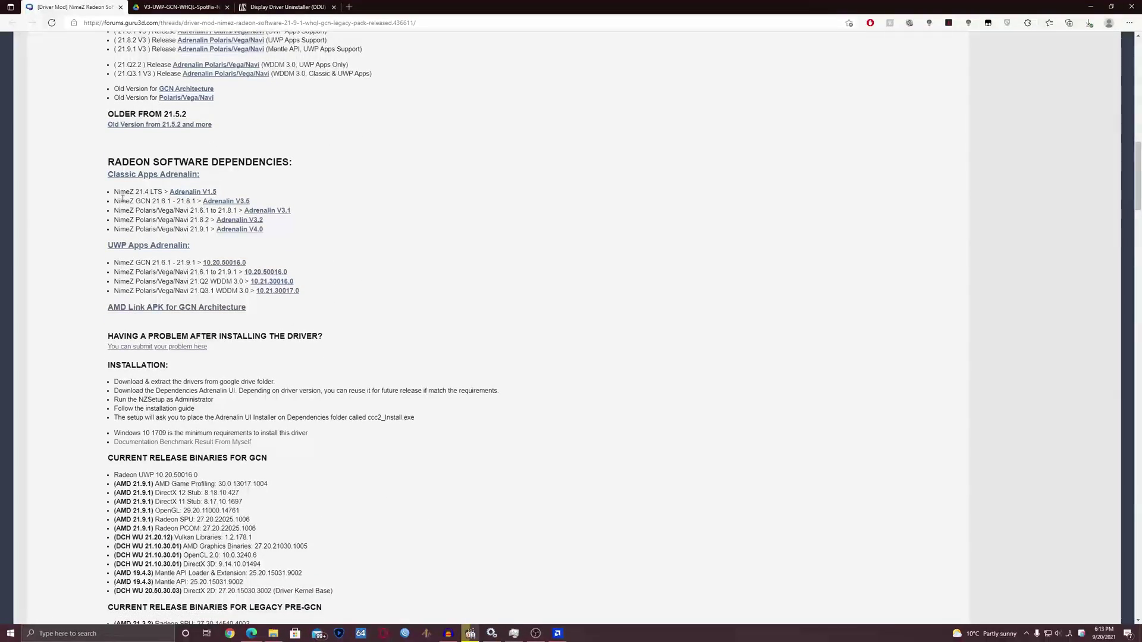
{"action": "left_click_drag", "start_coordinate": [106, 160], "coordinate": [299, 164]}
{"action": "left_click", "coordinate": [299, 165]}
{"action": "left_click_drag", "start_coordinate": [114, 201], "coordinate": [195, 202]}
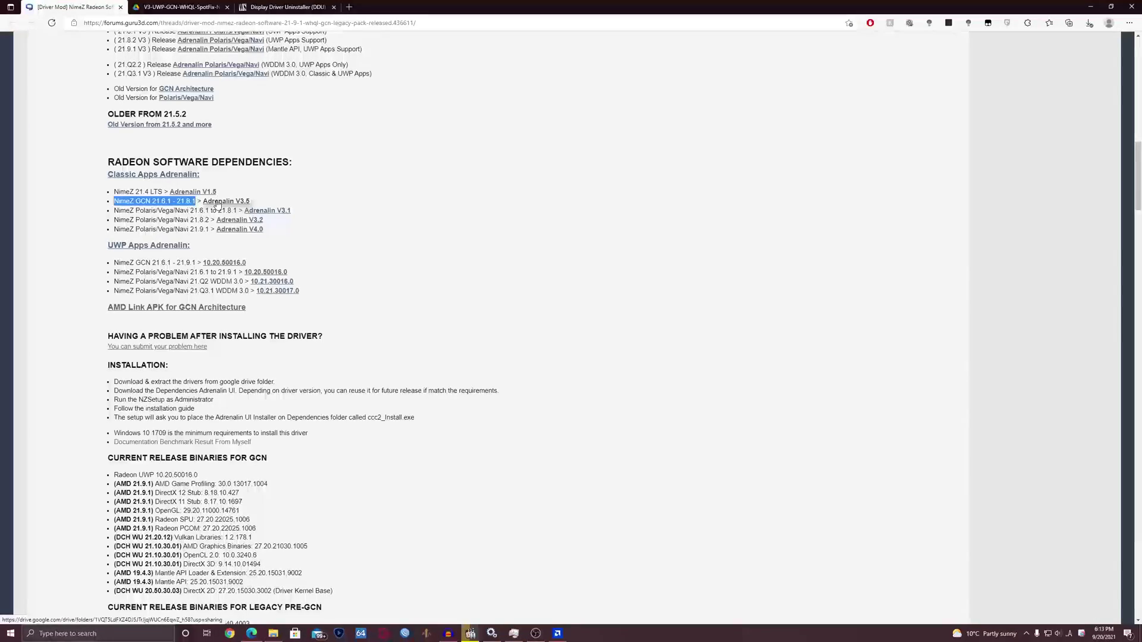
Step: In the Adrenalin V3.5 dependency folder, copy the file link for ccc2_gcn_install.exe
{"action": "left_click", "coordinate": [218, 202]}
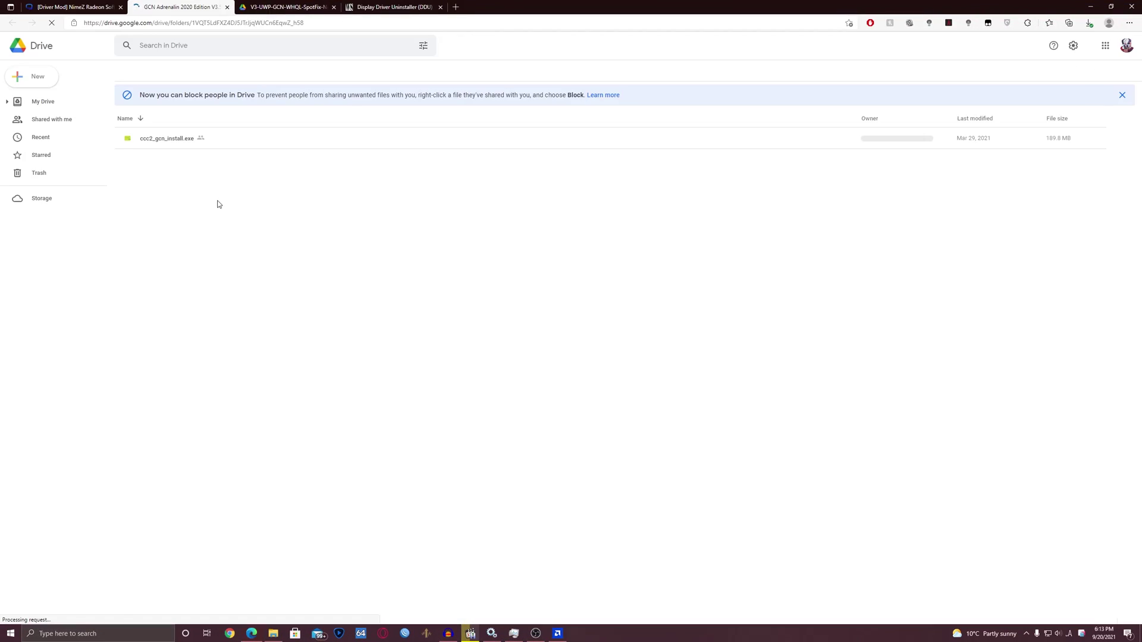
{"action": "right_click", "coordinate": [186, 138]}
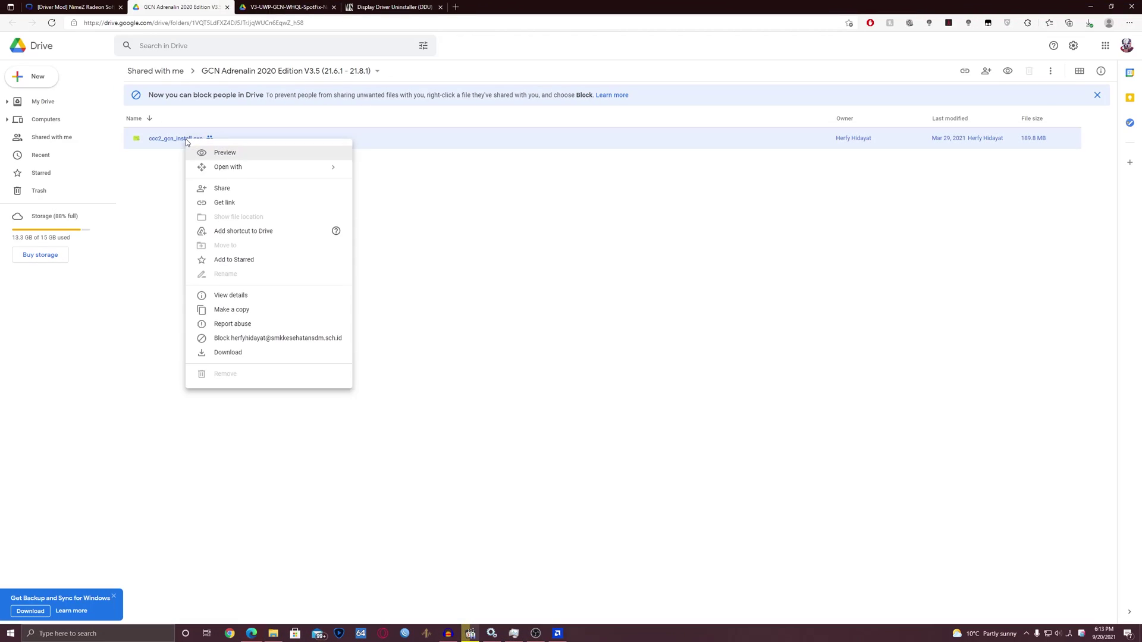
{"action": "left_click", "coordinate": [235, 204]}
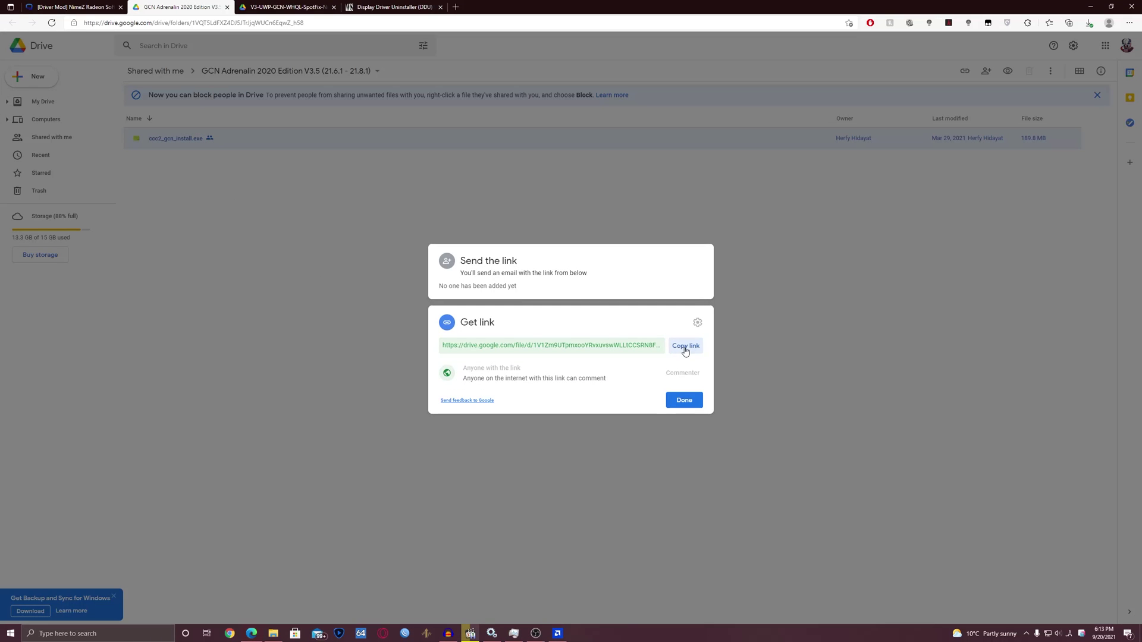
{"action": "left_click", "coordinate": [685, 345]}
{"action": "left_click", "coordinate": [683, 401]}
Step: Paste the copied link into the address bar and download ccc2_gcn_install.exe
{"action": "left_click", "coordinate": [175, 23]}
{"action": "right_click", "coordinate": [175, 22]}
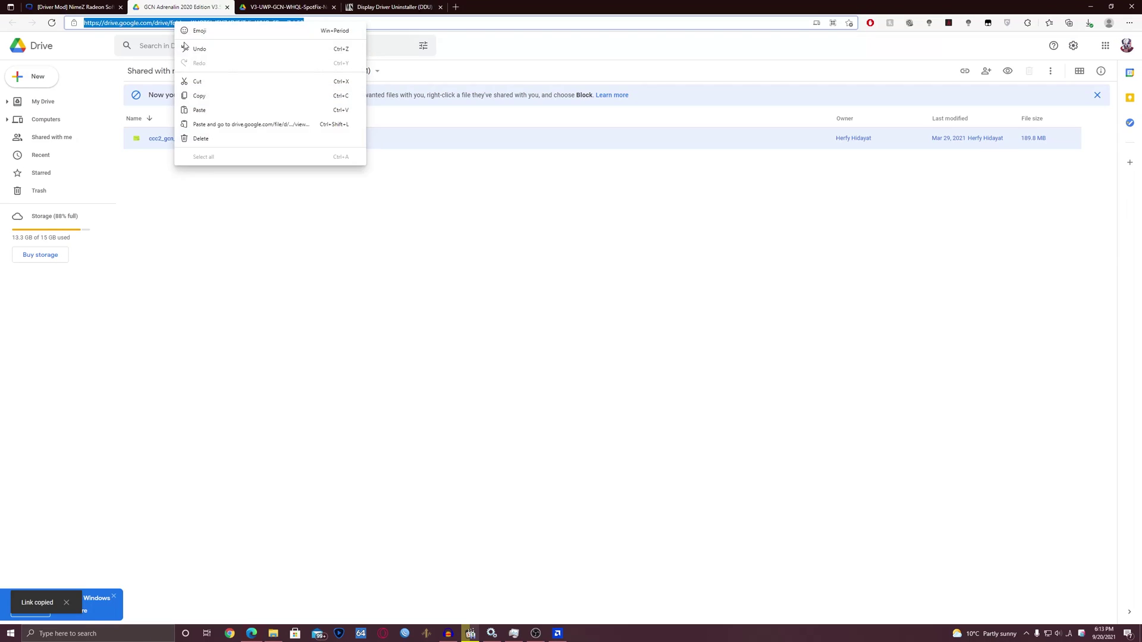
{"action": "left_click", "coordinate": [201, 109]}
{"action": "key", "text": "Return"}
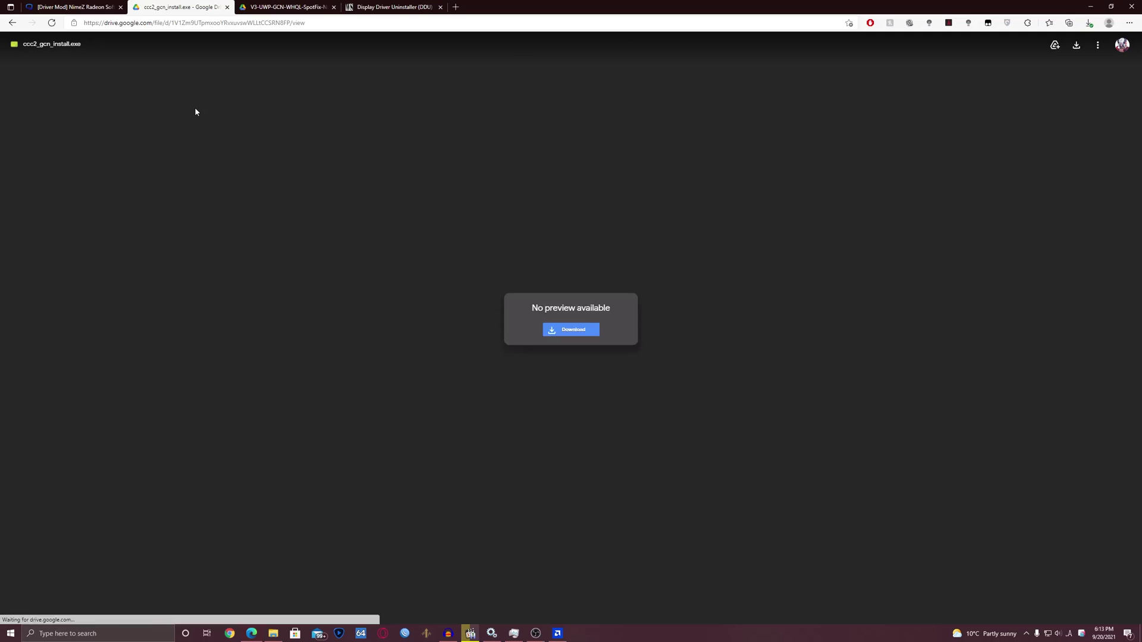
{"action": "left_click", "coordinate": [531, 287]}
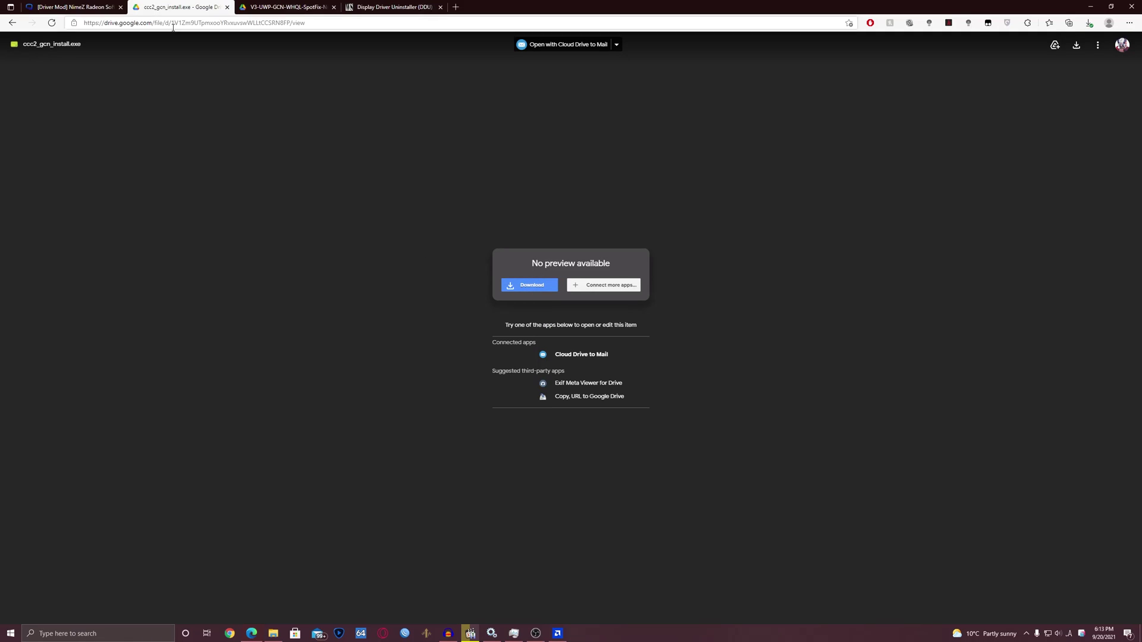
Step: Close the installer and 21.9.1 driver archive Google Drive tabs
{"action": "left_click", "coordinate": [227, 7]}
{"action": "left_click", "coordinate": [208, 7]}
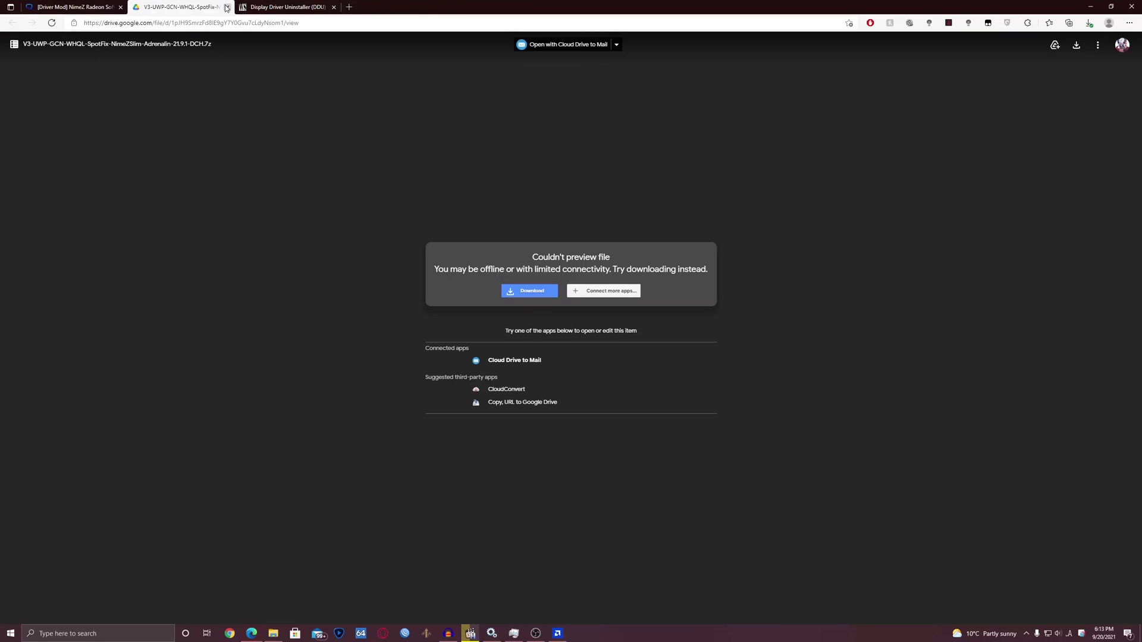
{"action": "left_click", "coordinate": [227, 7]}
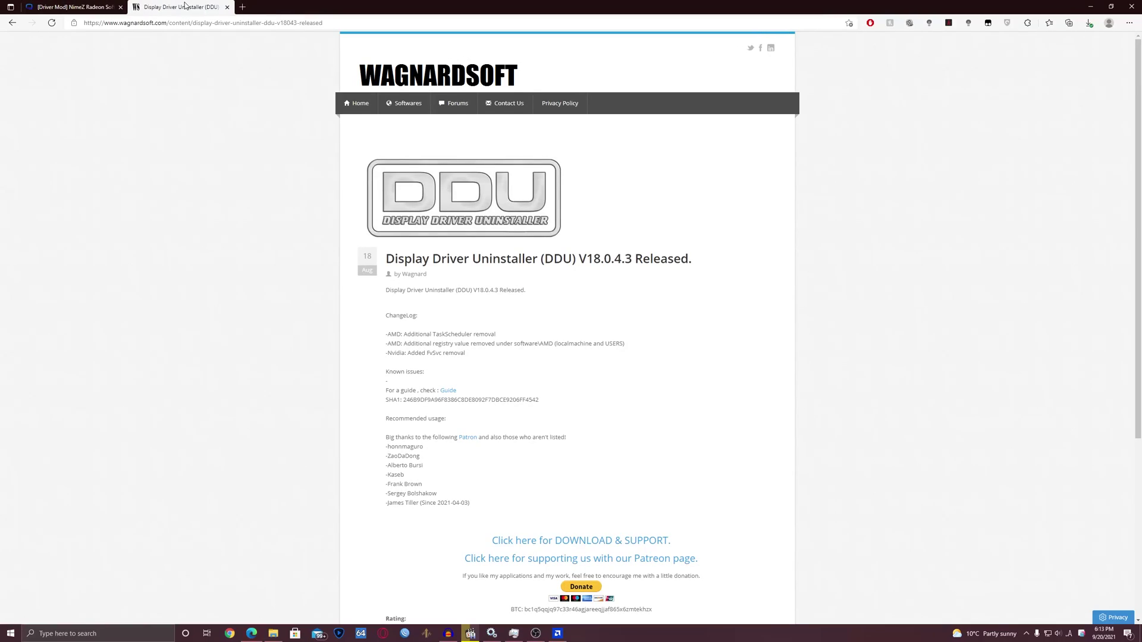
Step: Search Google for 'DDU download' in a new tab
{"action": "left_click", "coordinate": [250, 8]}
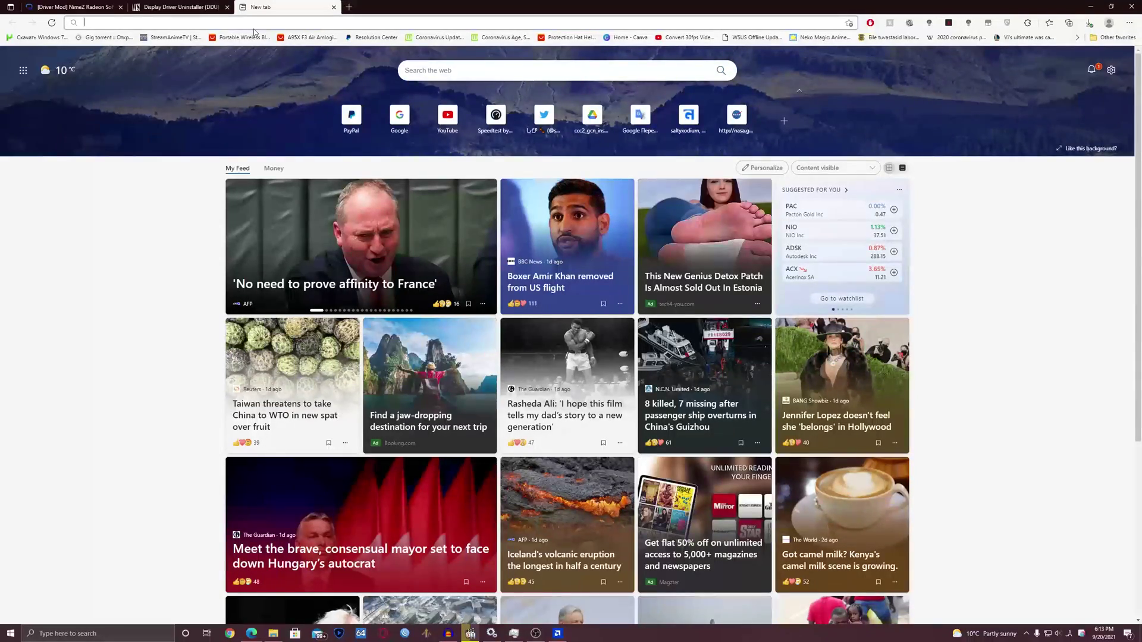
{"action": "type", "text": "goo"}
{"action": "key", "text": "Return"}
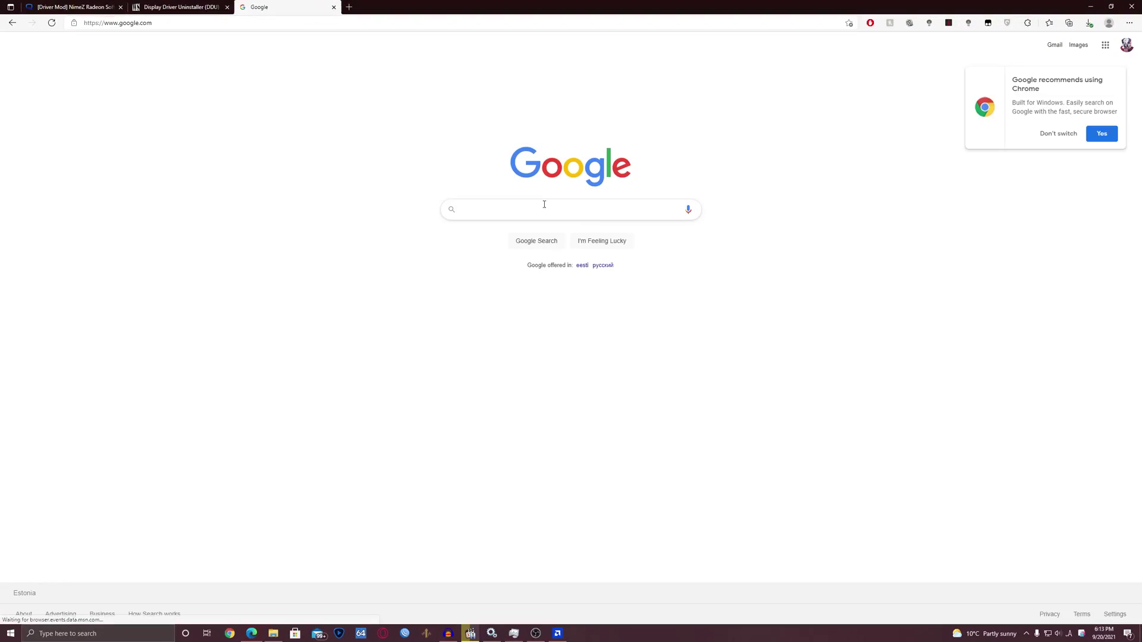
{"action": "left_click", "coordinate": [542, 216]}
{"action": "type", "text": "DDU d"}
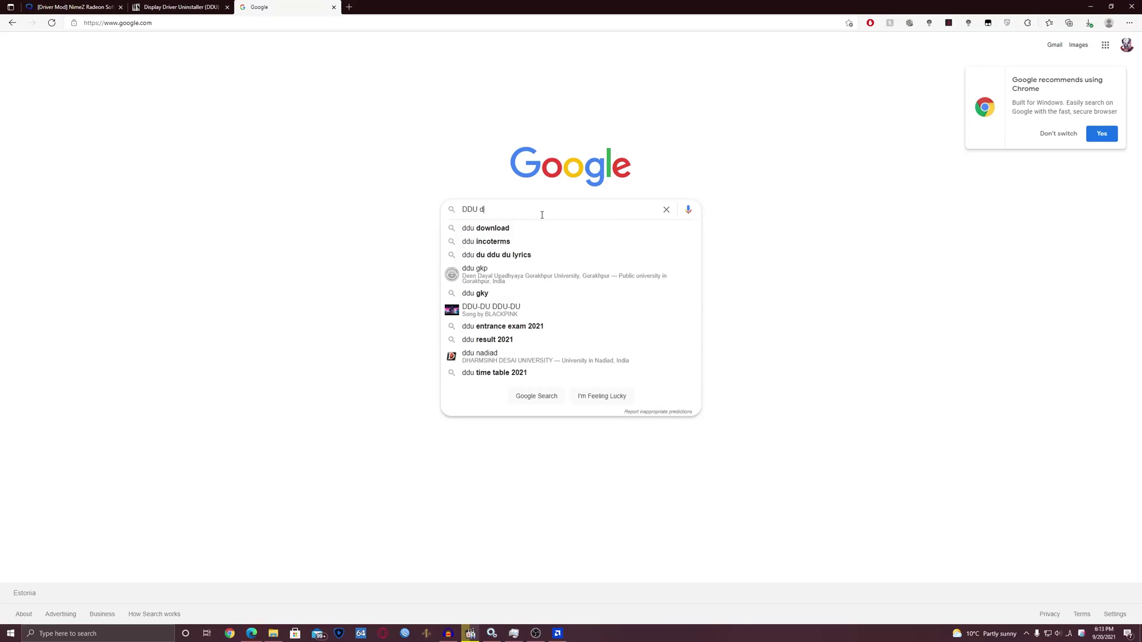
{"action": "type", "text": "ownload"}
{"action": "key", "text": "Return"}
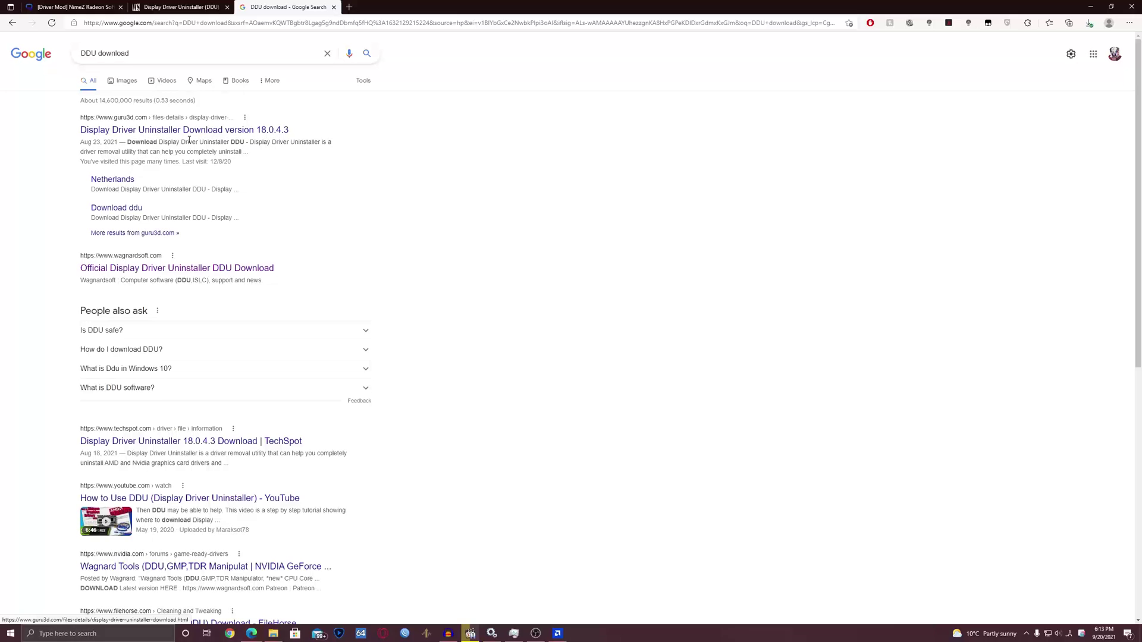
Step: Find the wagnardsoft DDU V18.0.4.3 download topic, then return to the Guru3D thread
{"action": "left_click", "coordinate": [93, 272]}
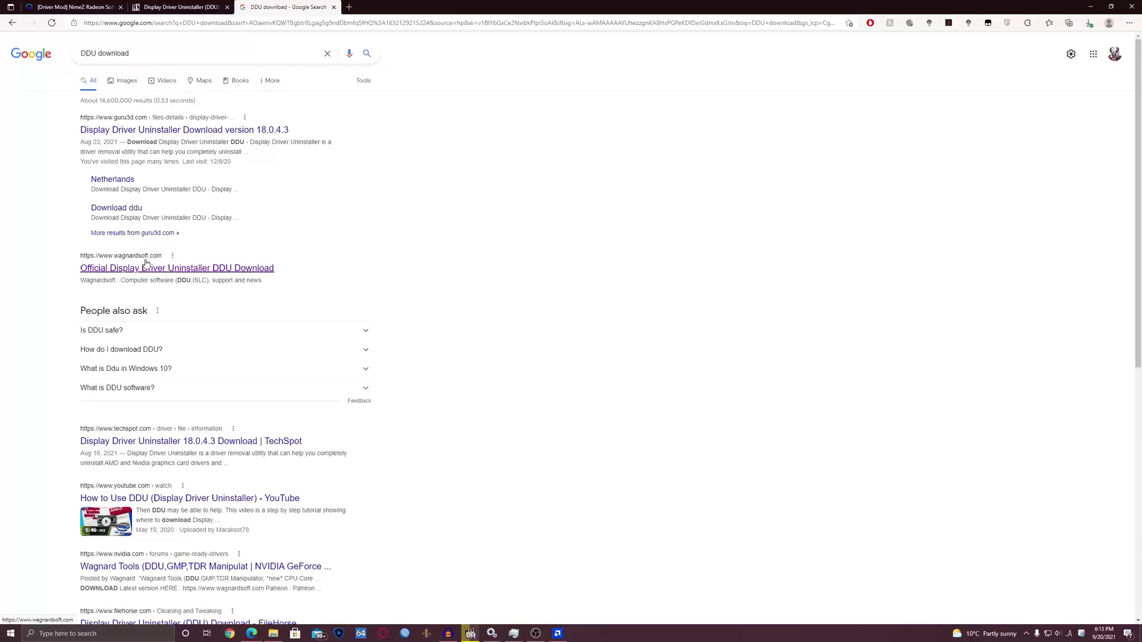
{"action": "left_click_drag", "start_coordinate": [72, 257], "coordinate": [170, 260]}
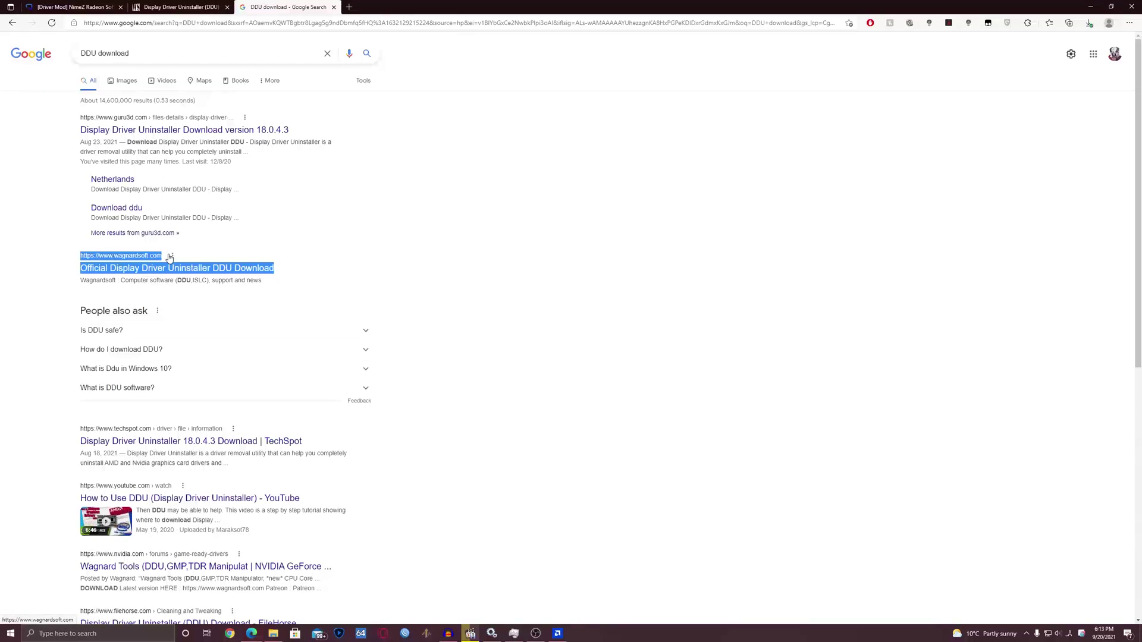
{"action": "left_click", "coordinate": [535, 254]}
{"action": "left_click", "coordinate": [167, 268]}
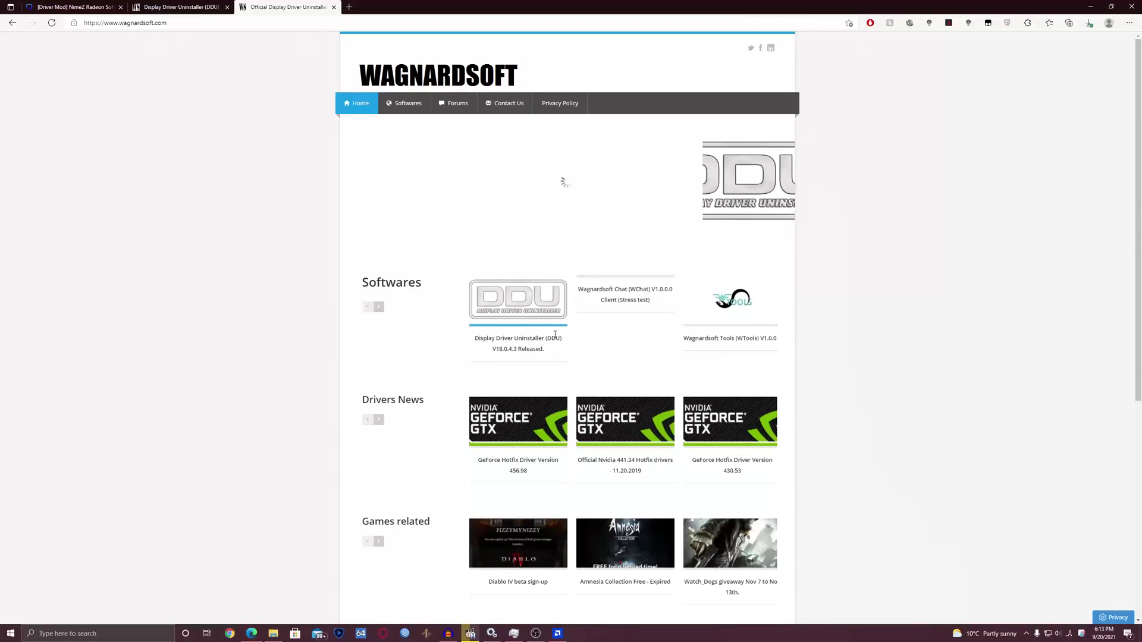
{"action": "left_click", "coordinate": [519, 324]}
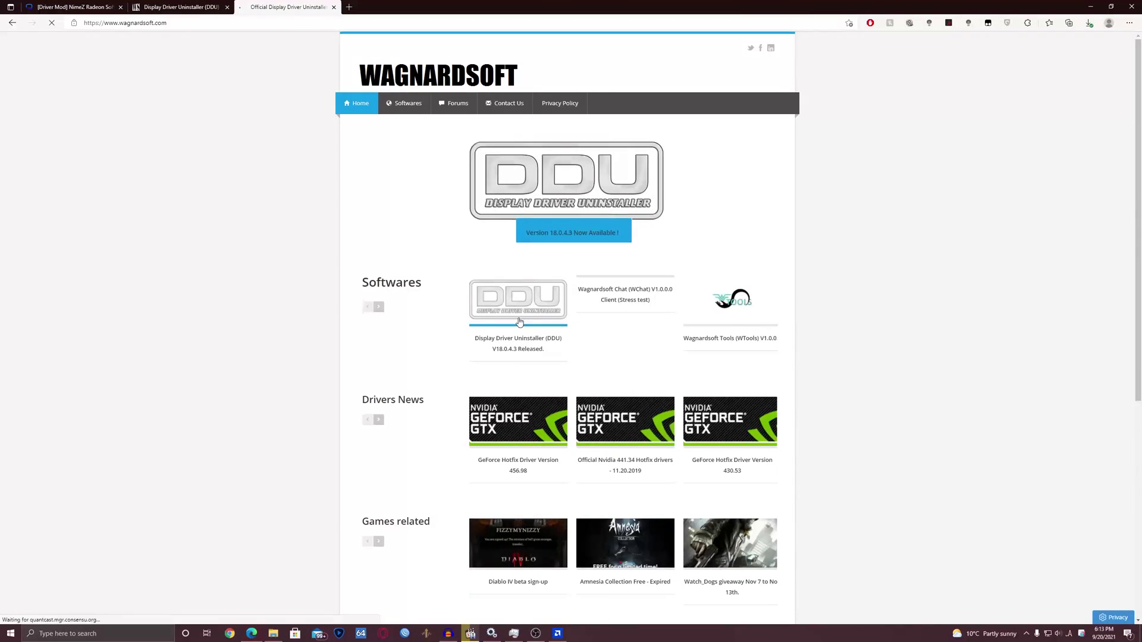
{"action": "scroll", "coordinate": [519, 322], "scroll_direction": "down", "scroll_amount": 3}
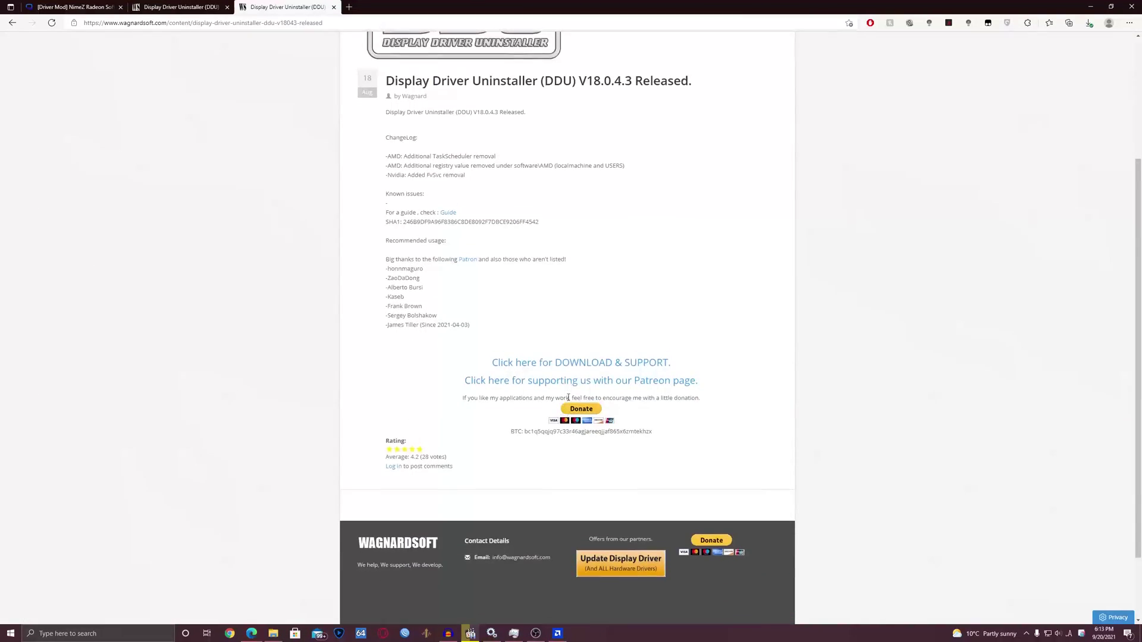
{"action": "left_click", "coordinate": [574, 368]}
{"action": "scroll", "coordinate": [573, 367], "scroll_direction": "down", "scroll_amount": 5}
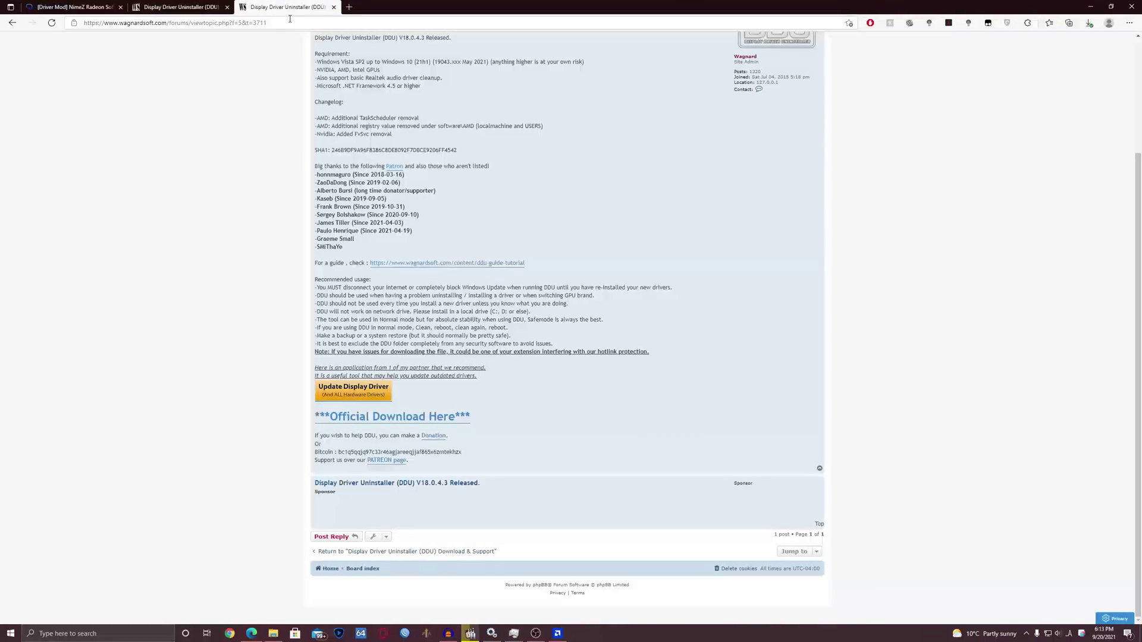
{"action": "left_click", "coordinate": [335, 9]}
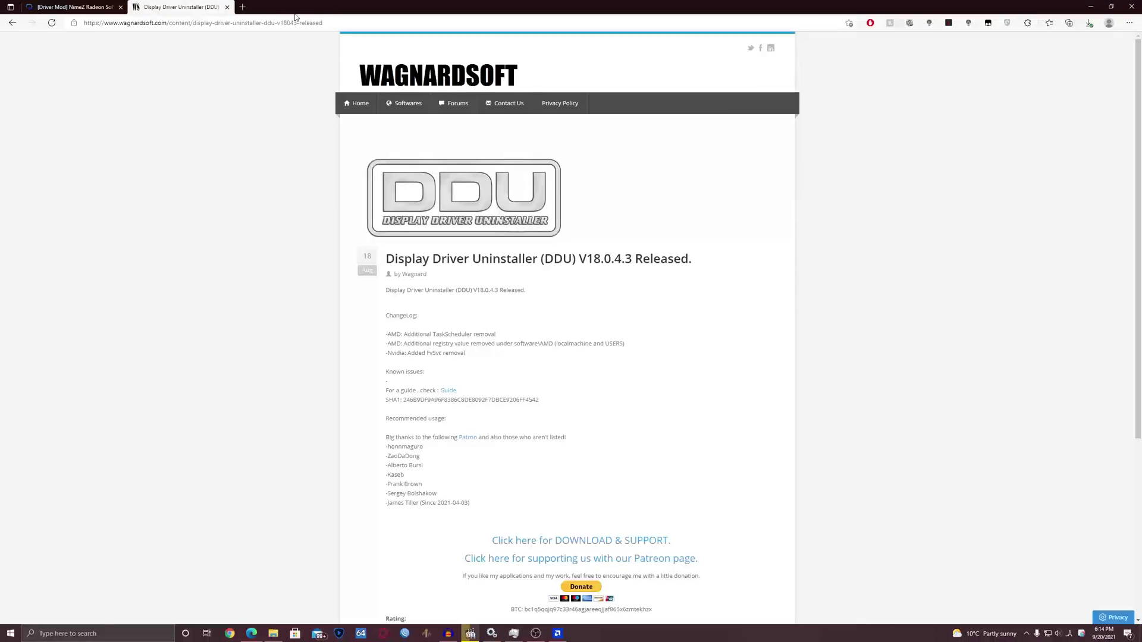
{"action": "left_click", "coordinate": [72, 7]}
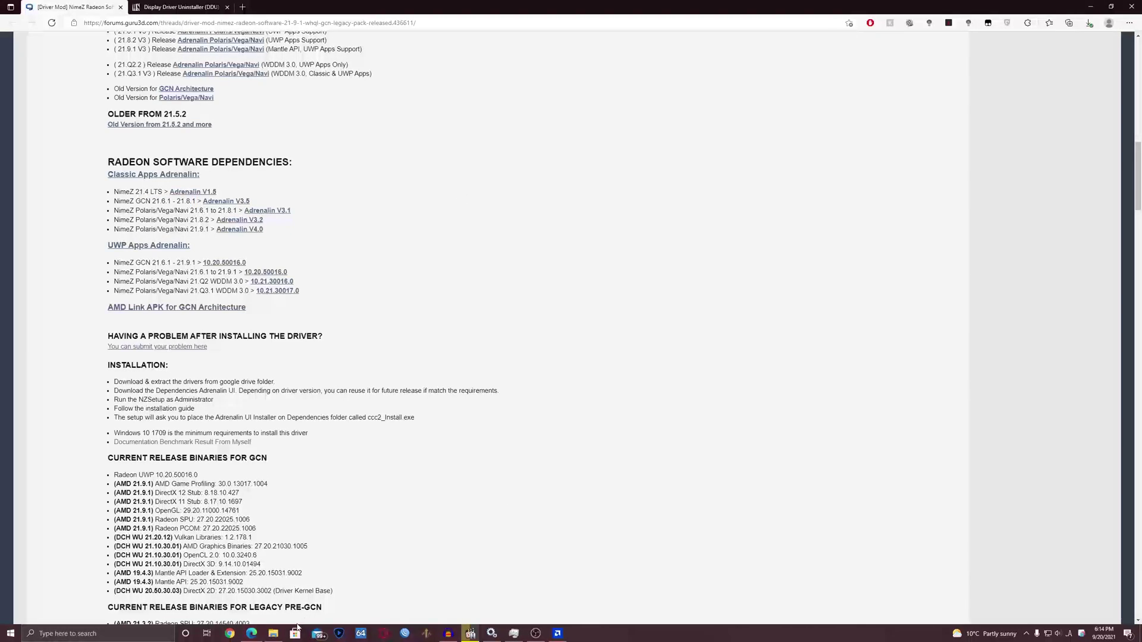
Step: In the amd drivers folder, select the DDU v18.0.4.3.exe self-extractor
{"action": "left_click", "coordinate": [273, 633]}
{"action": "left_click_drag", "start_coordinate": [409, 416], "coordinate": [362, 345]}
{"action": "left_click", "coordinate": [123, 77]}
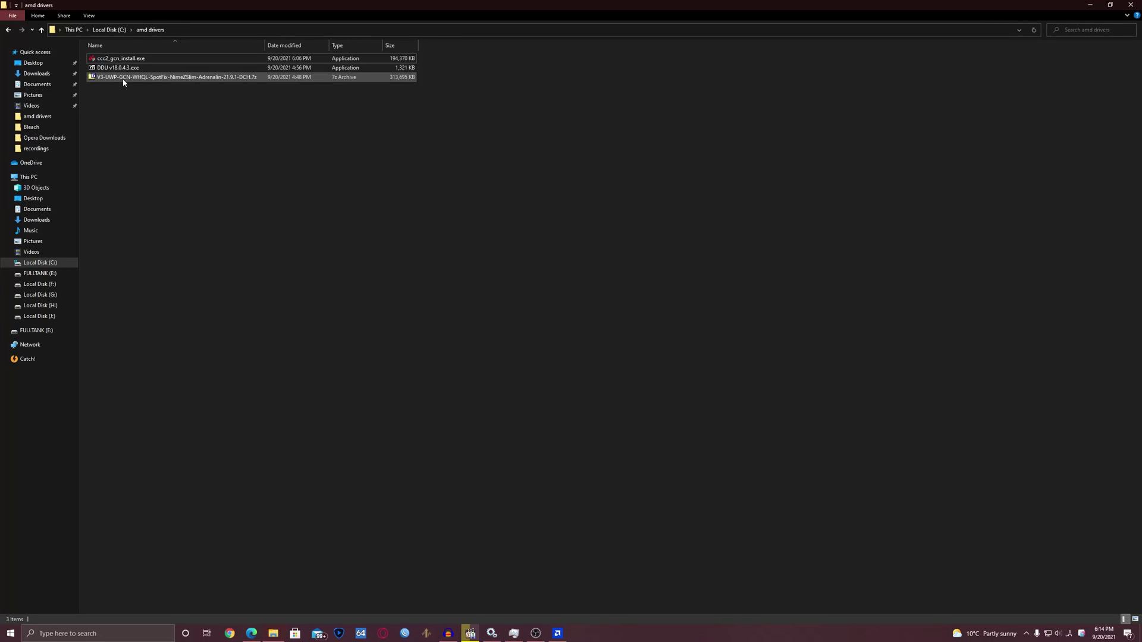
{"action": "left_click_drag", "start_coordinate": [134, 88], "coordinate": [374, 73]}
{"action": "mouse_move", "coordinate": [382, 113]}
{"action": "left_mouse_down"}
{"action": "mouse_move", "coordinate": [163, 79]}
{"action": "mouse_move", "coordinate": [381, 113]}
{"action": "left_mouse_up"}
{"action": "mouse_move", "coordinate": [422, 68]}
{"action": "left_mouse_down"}
{"action": "mouse_move", "coordinate": [328, 71]}
{"action": "mouse_move", "coordinate": [420, 69]}
{"action": "left_mouse_up"}
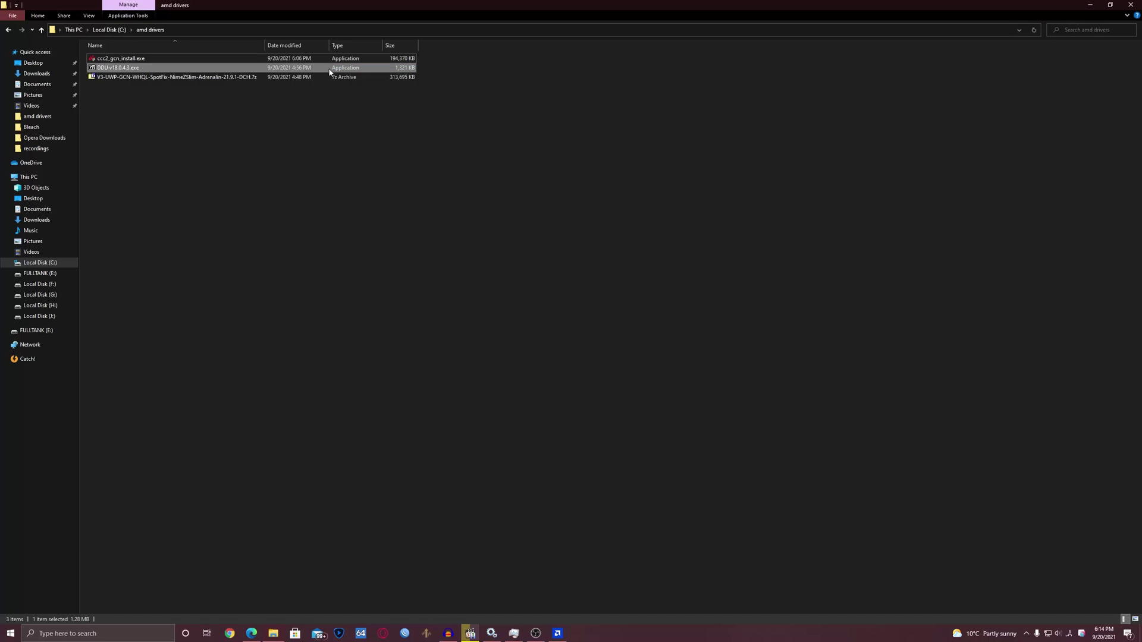
Step: Run DDU v18.0.4.3.exe as administrator and edit the Extract to path
{"action": "right_click", "coordinate": [122, 70]}
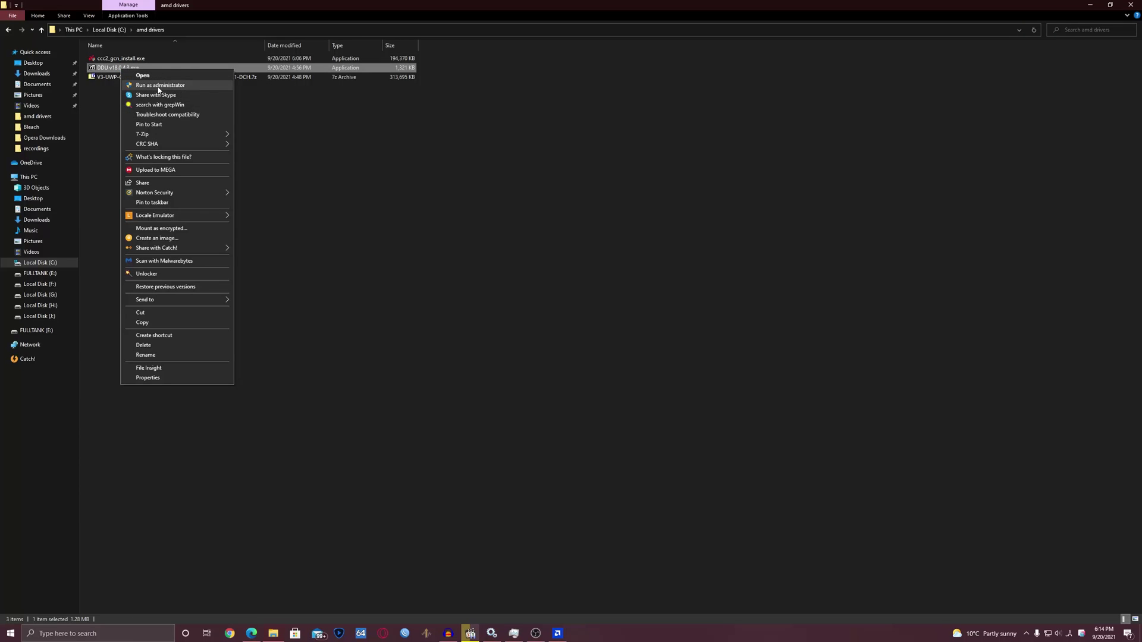
{"action": "left_click", "coordinate": [159, 87]}
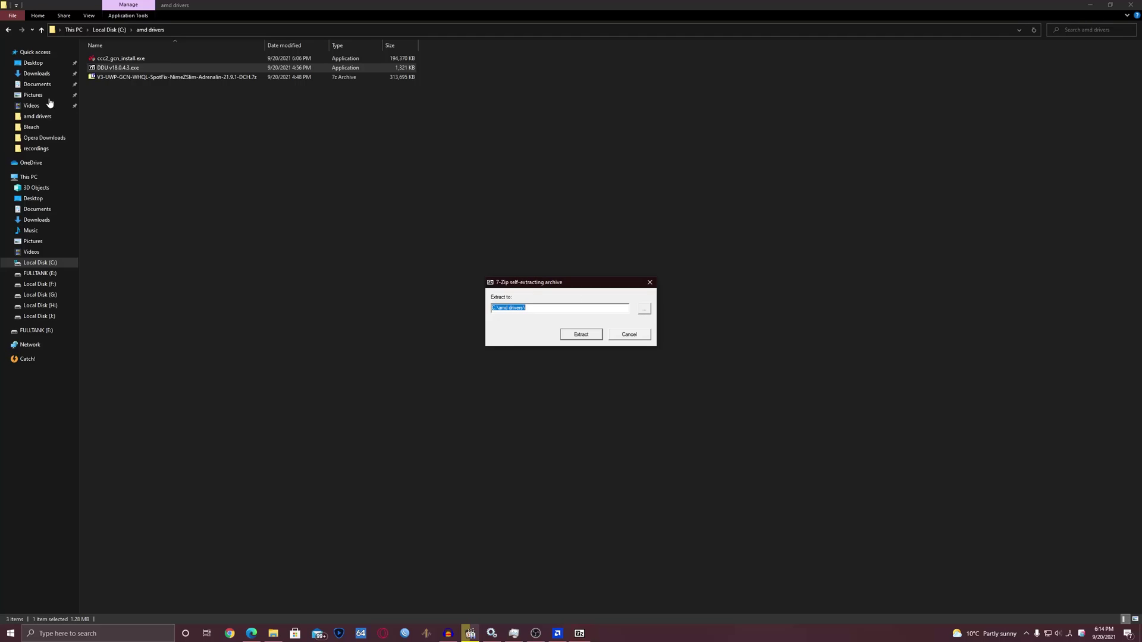
{"action": "left_click", "coordinate": [556, 312]}
Step: Extract DDU to DDU 18.0.4.3, confirm Radeon Software reports 21.9.1, then minimise it
{"action": "left_click", "coordinate": [597, 334]}
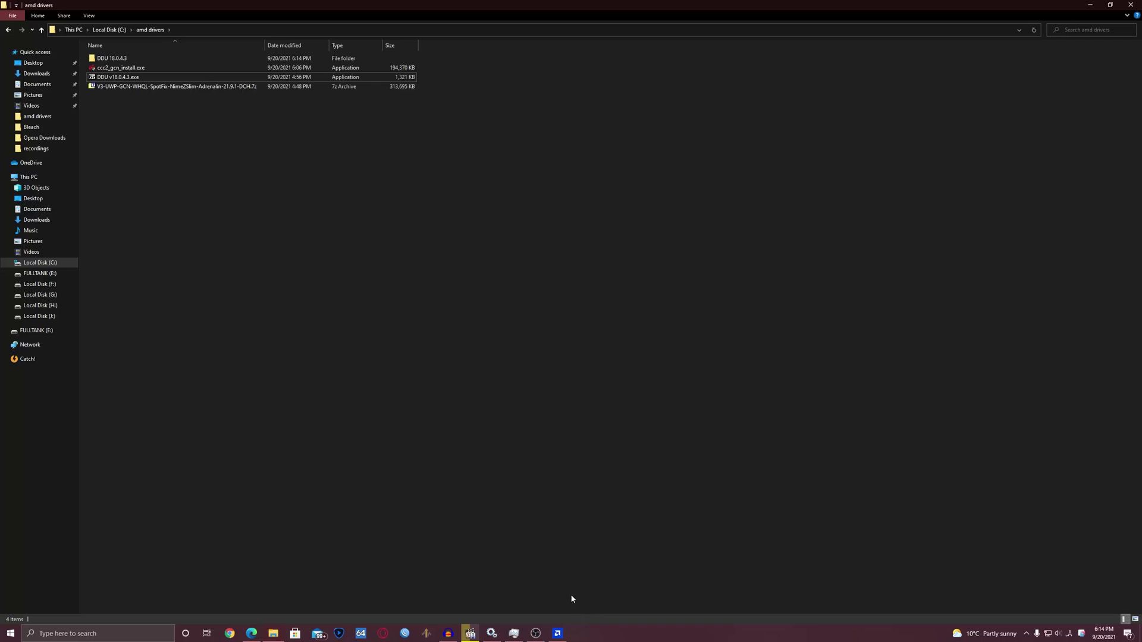
{"action": "left_click", "coordinate": [562, 636]}
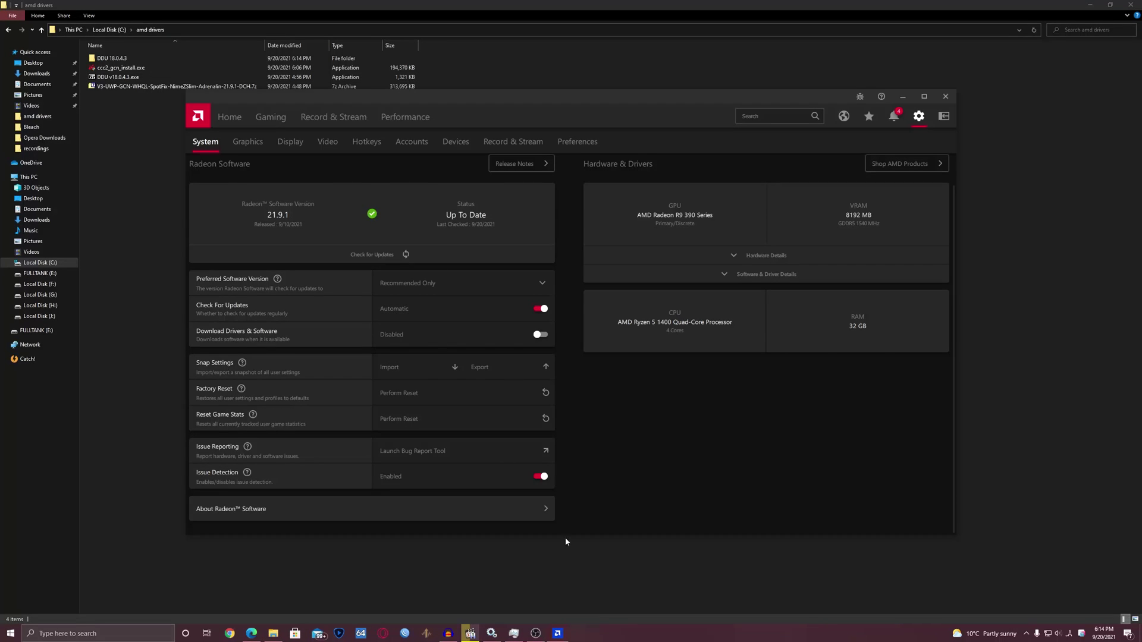
{"action": "mouse_move", "coordinate": [559, 634]}
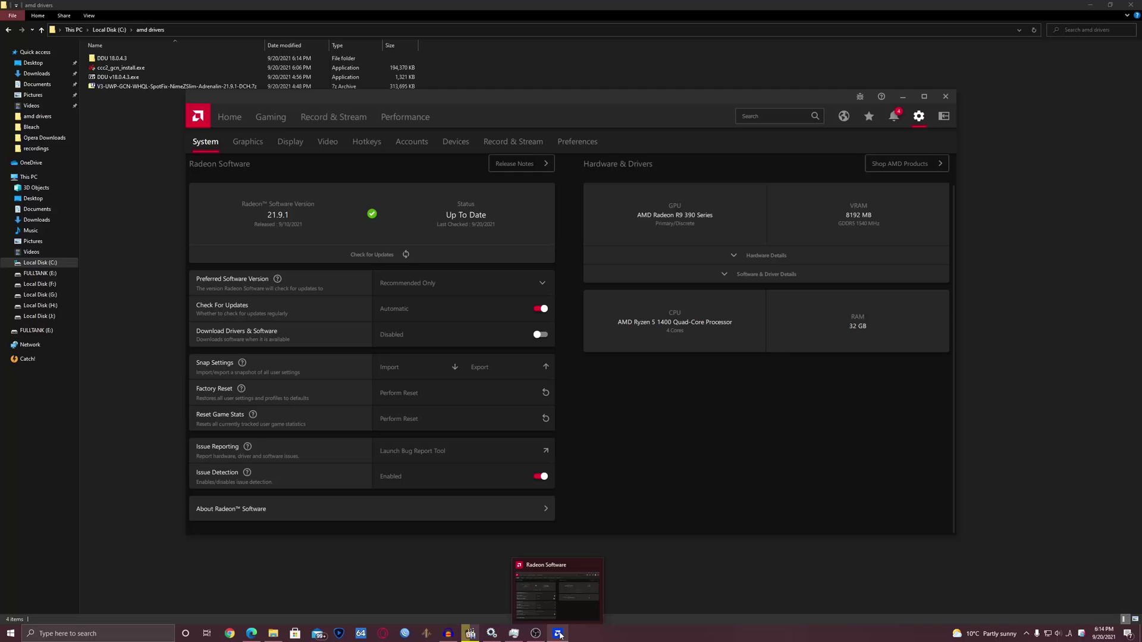
{"action": "left_click", "coordinate": [560, 634]}
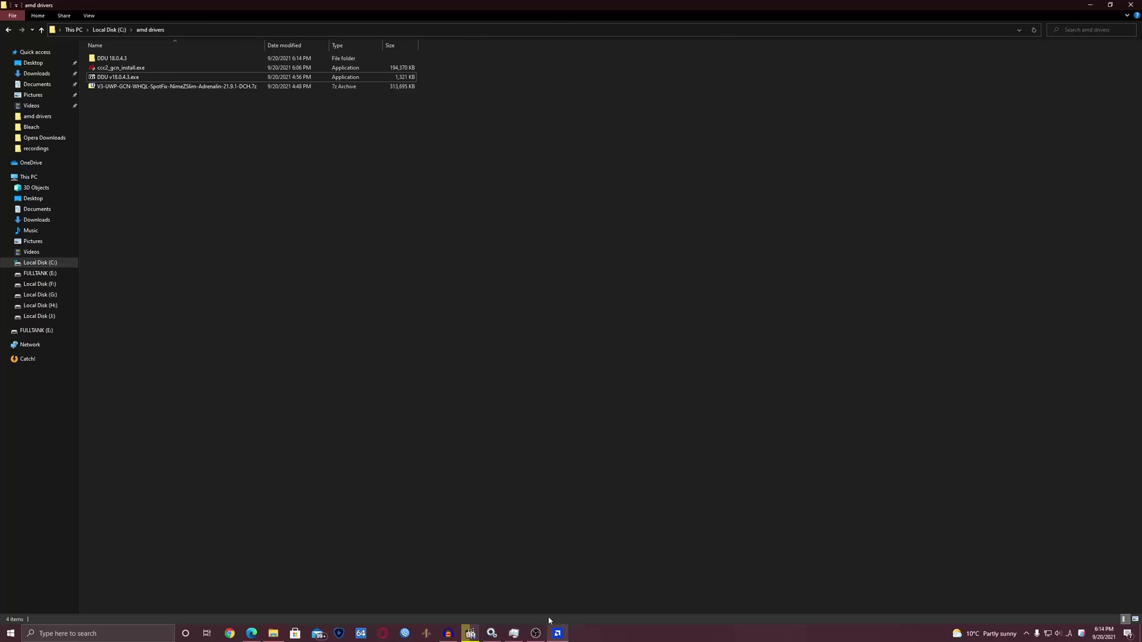
Step: Open DDU 18.0.4.3 > DDU v18.0.4.3 and run Display Driver Uninstaller.exe as administrator
{"action": "double_click", "coordinate": [124, 58]}
{"action": "double_click", "coordinate": [125, 60]}
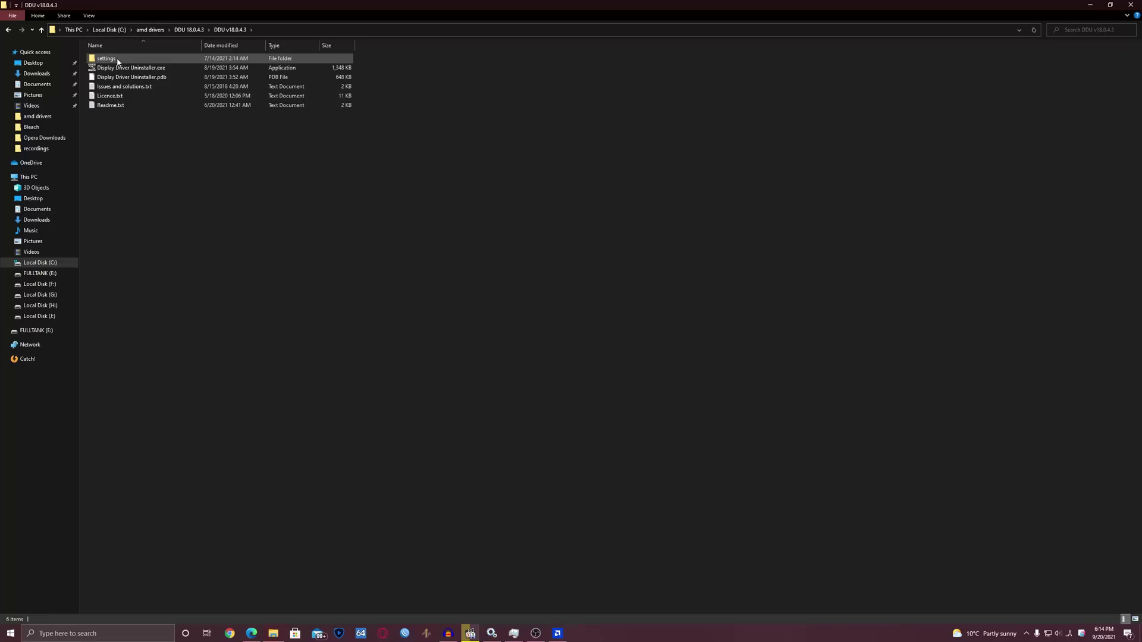
{"action": "double_click", "coordinate": [110, 68]}
{"action": "right_click", "coordinate": [110, 68]}
{"action": "left_click", "coordinate": [153, 85]}
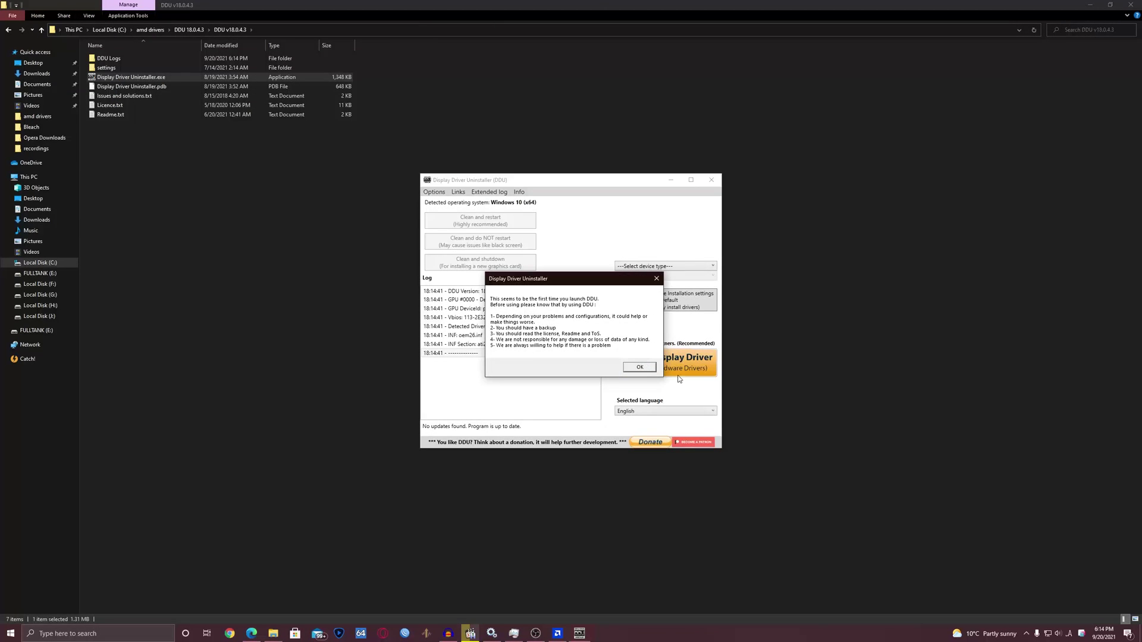
Step: Dismiss the DDU first-launch notice, options window and safe mode warning
{"action": "left_click", "coordinate": [640, 367]}
{"action": "left_click", "coordinate": [677, 465]}
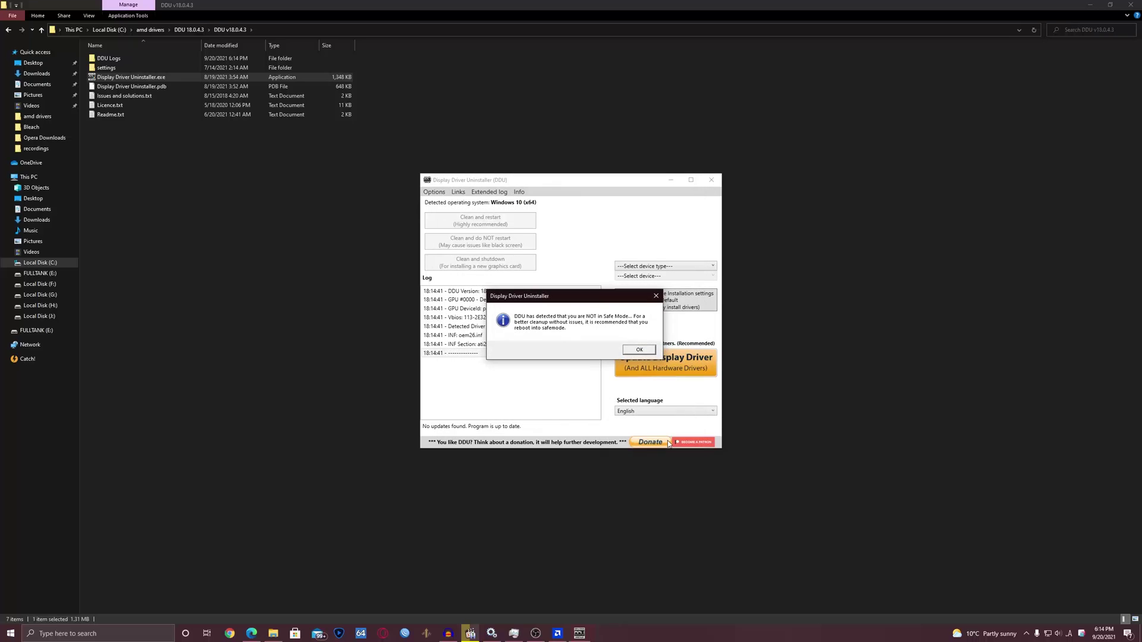
{"action": "left_click", "coordinate": [641, 353]}
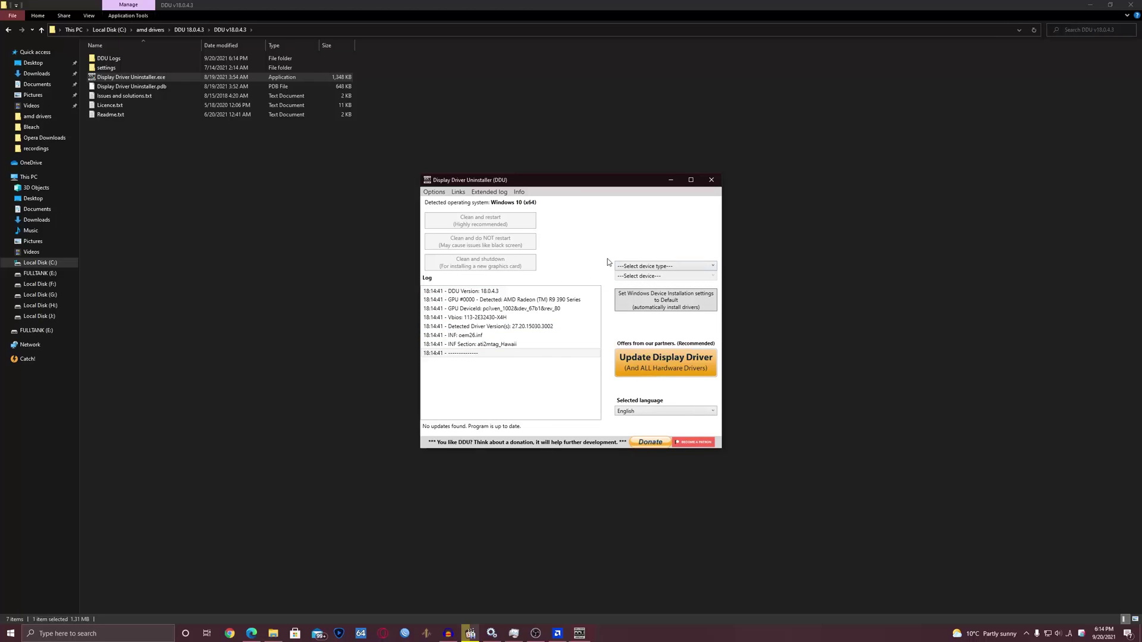
Step: Set the DDU device type to GPU and the device to AMD
{"action": "left_click", "coordinate": [654, 267]}
{"action": "left_click", "coordinate": [630, 284]}
{"action": "left_click", "coordinate": [630, 276]}
{"action": "left_click", "coordinate": [632, 289]}
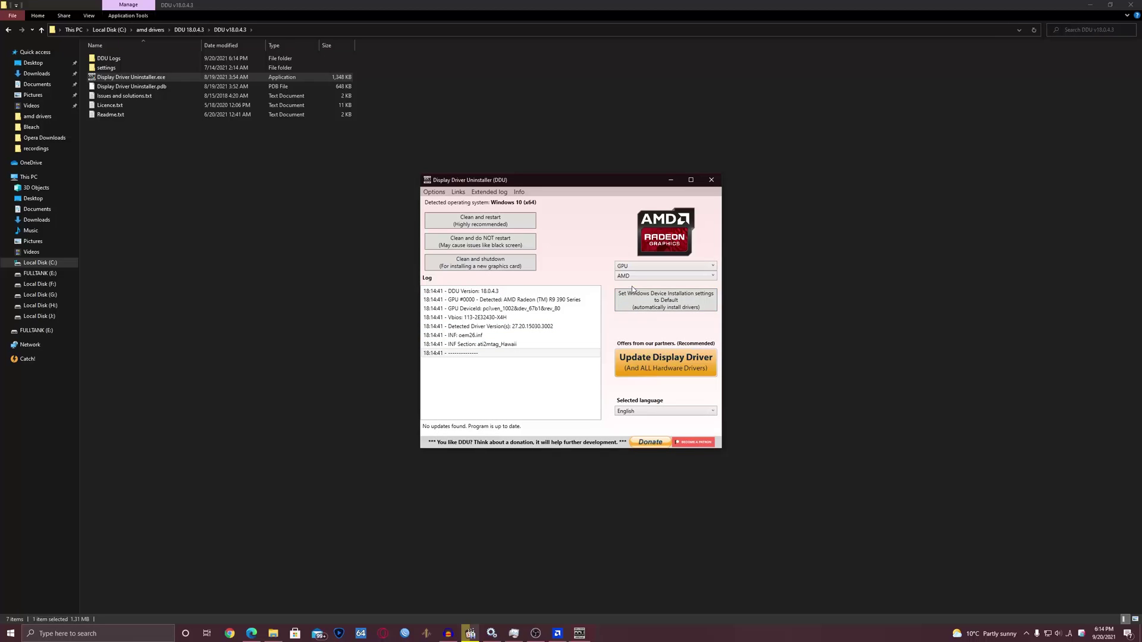
{"action": "left_click", "coordinate": [637, 277]}
{"action": "left_click", "coordinate": [624, 303]}
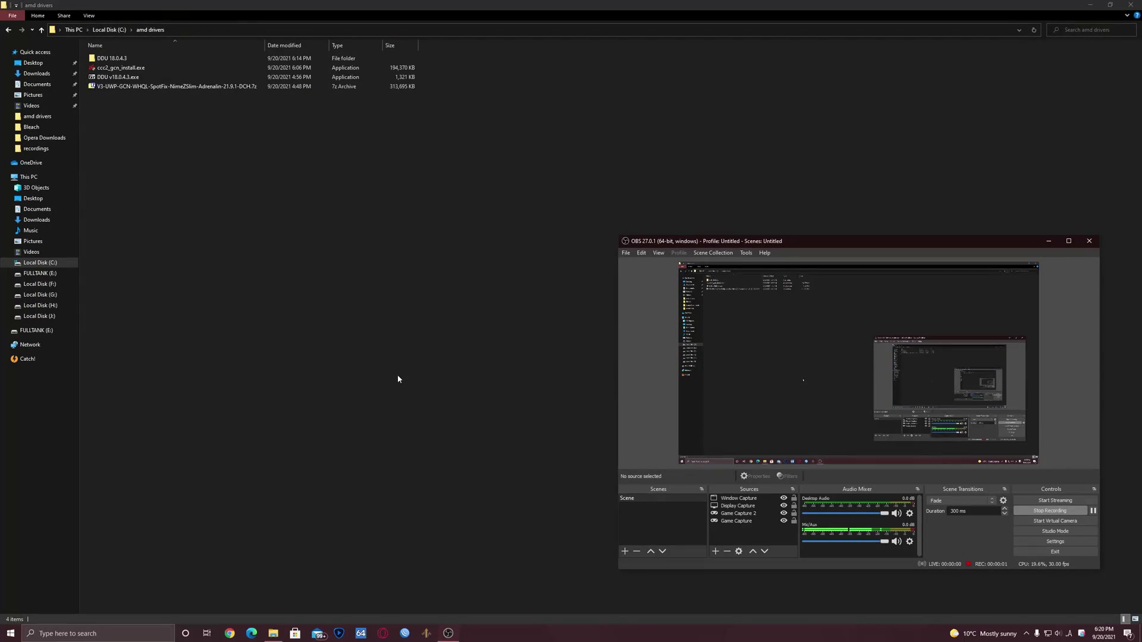
Step: Open the NimeZ driver archive in 7-Zip, cancel the extraction, and close it
{"action": "left_click", "coordinate": [477, 343]}
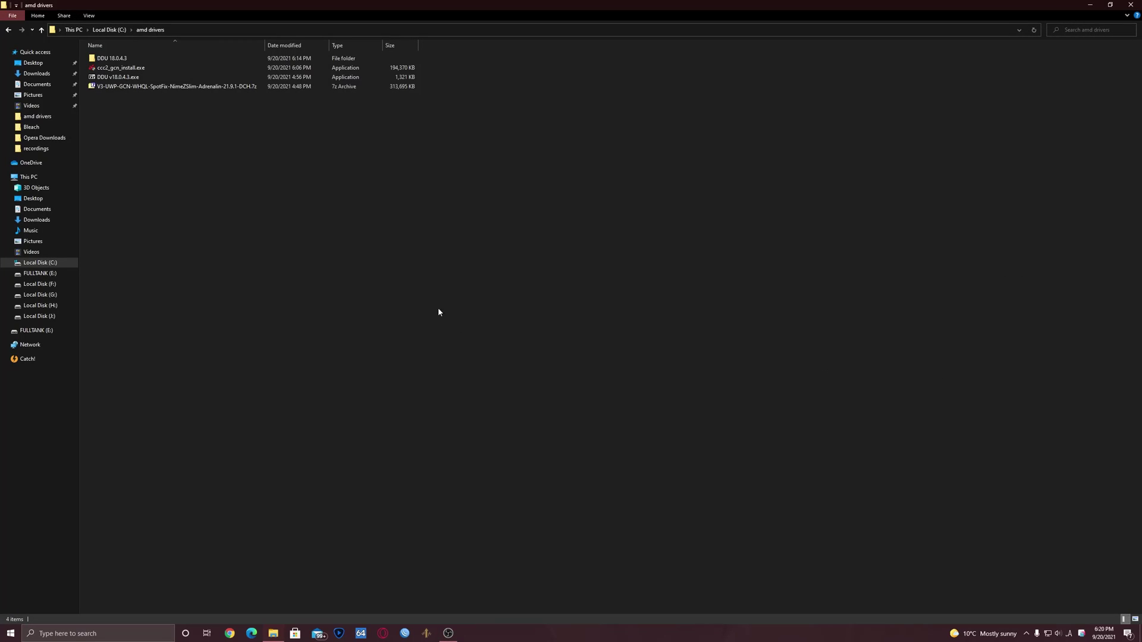
{"action": "double_click", "coordinate": [108, 88]}
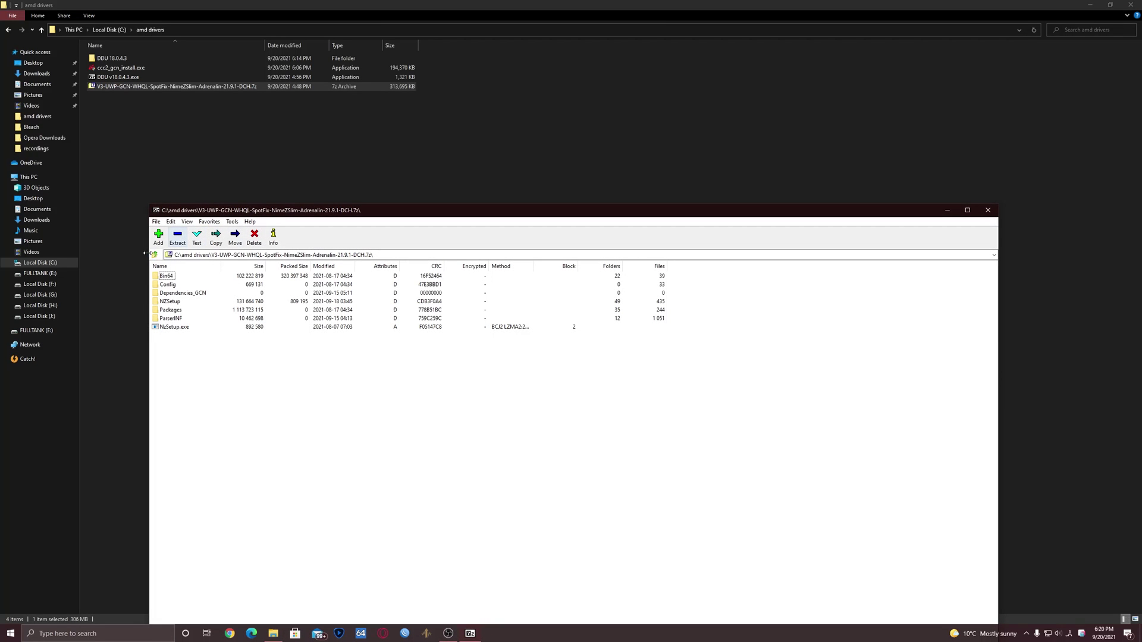
{"action": "left_click", "coordinate": [176, 238]}
{"action": "left_click", "coordinate": [656, 364]}
{"action": "left_click", "coordinate": [987, 210]}
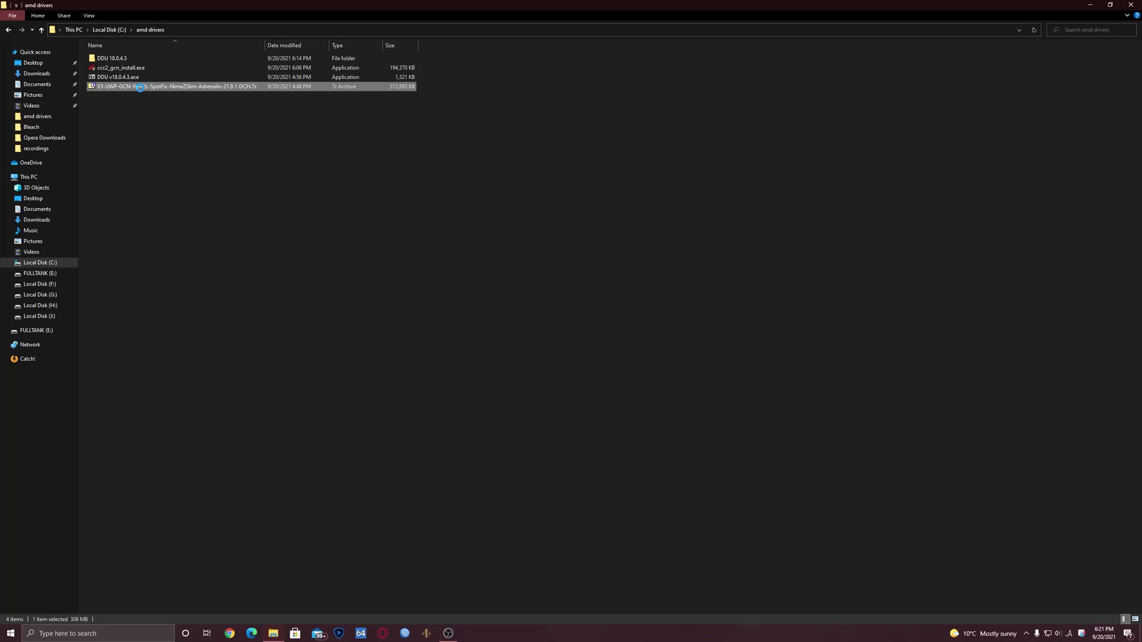
Step: Use 7-Zip Extract to folder on the 21.9.1 archive and open the extracted folder
{"action": "right_click", "coordinate": [138, 91]}
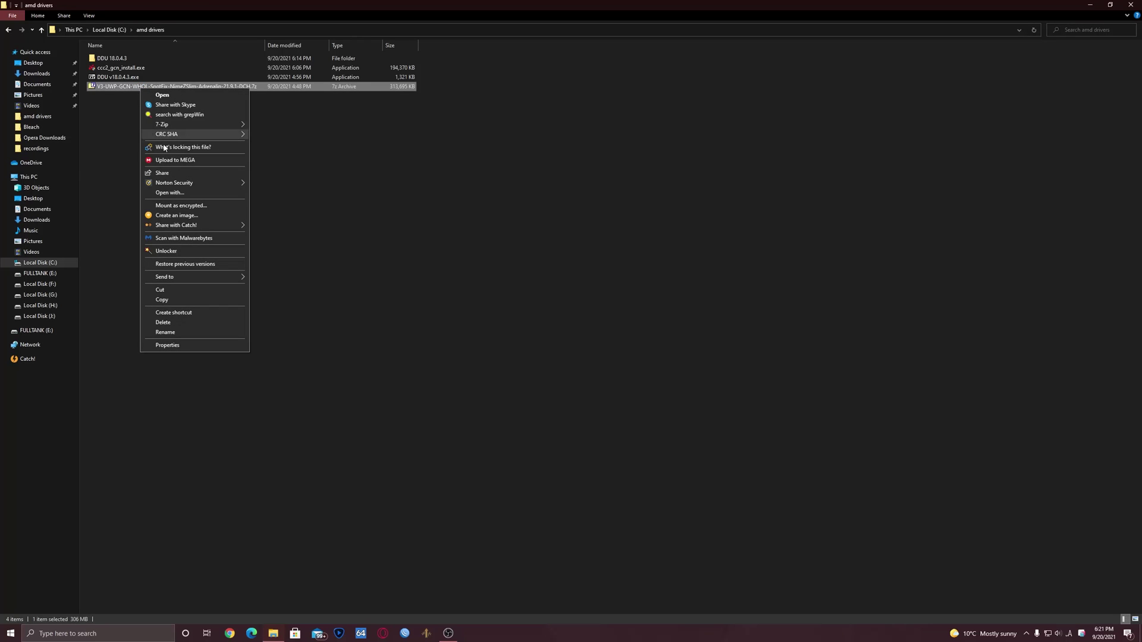
{"action": "mouse_move", "coordinate": [220, 126]}
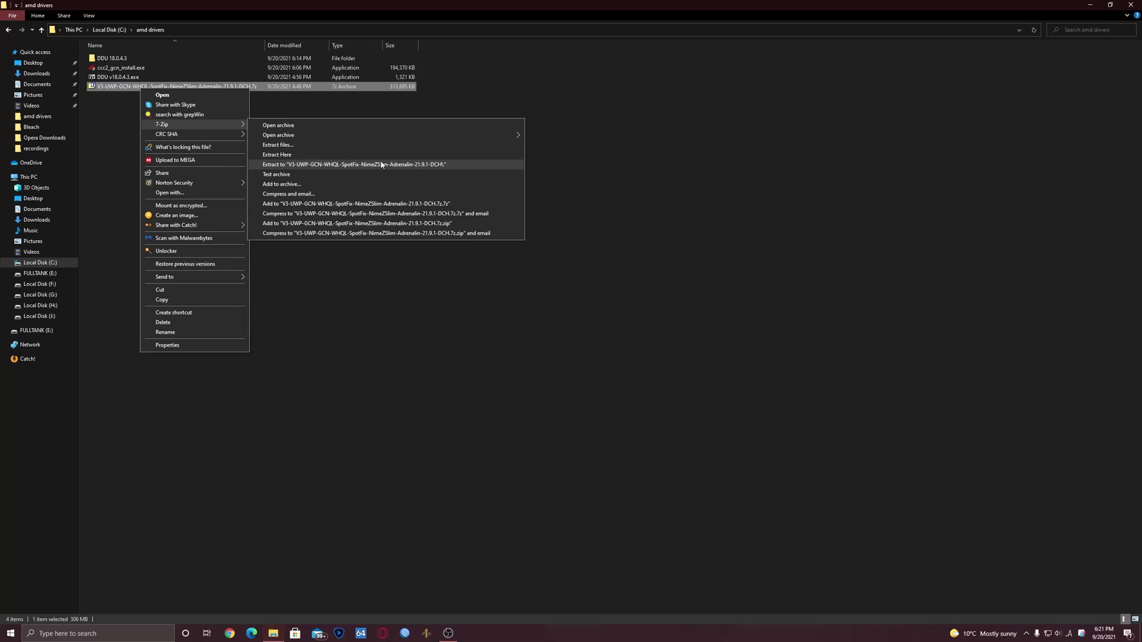
{"action": "left_click", "coordinate": [360, 165]}
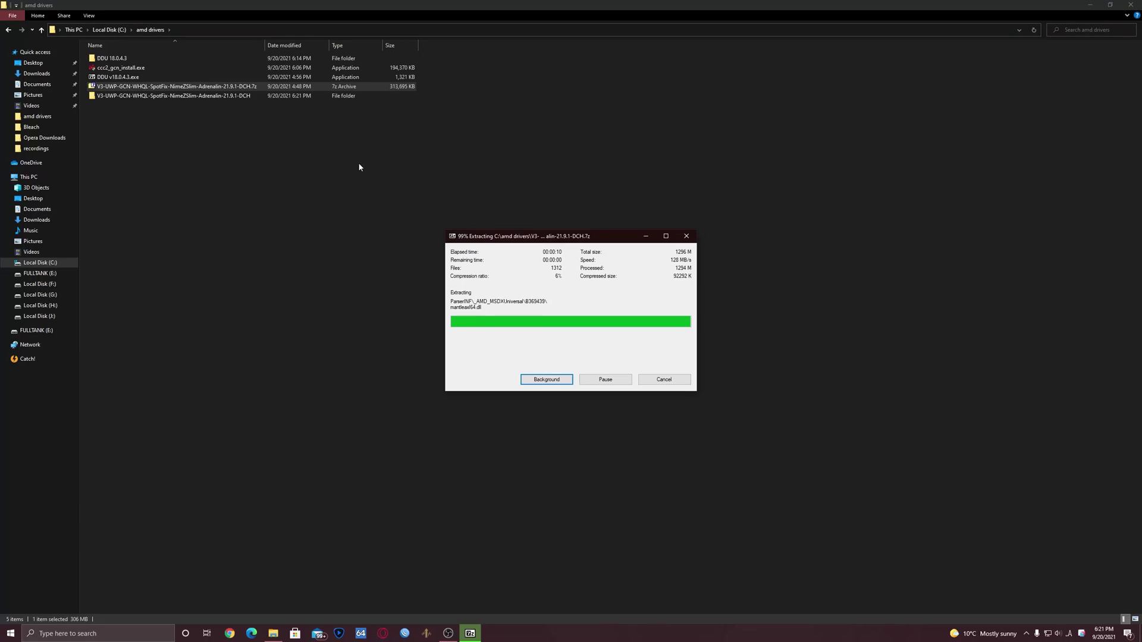
{"action": "double_click", "coordinate": [217, 97]}
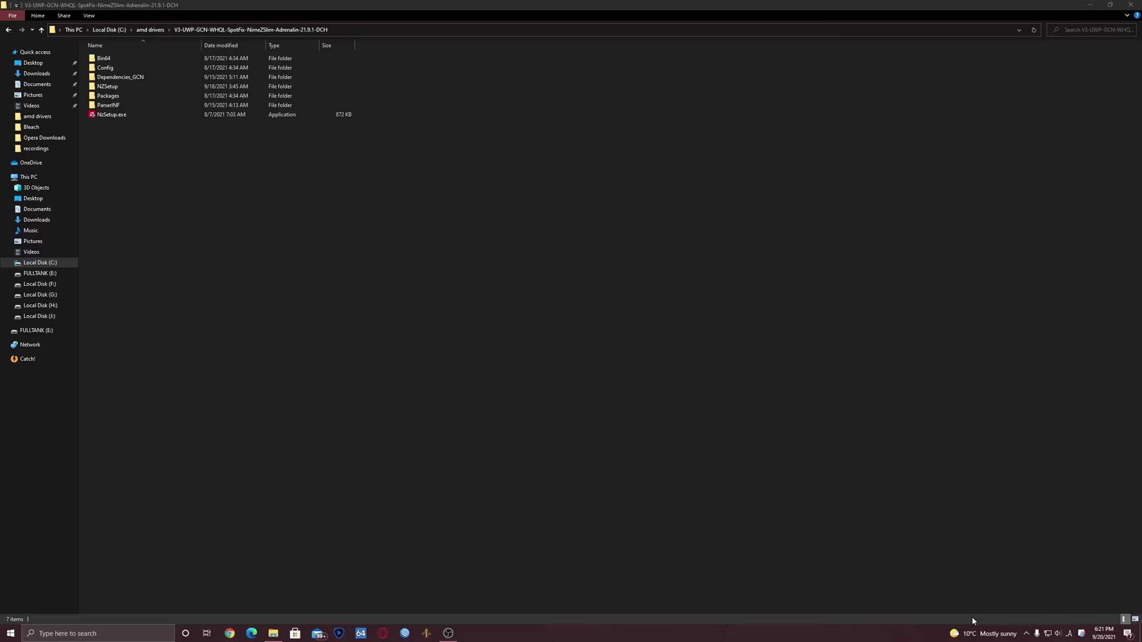
Step: Turn Auto-Protect off in Norton Security's antivirus settings and save the change
{"action": "left_click", "coordinate": [1026, 634]}
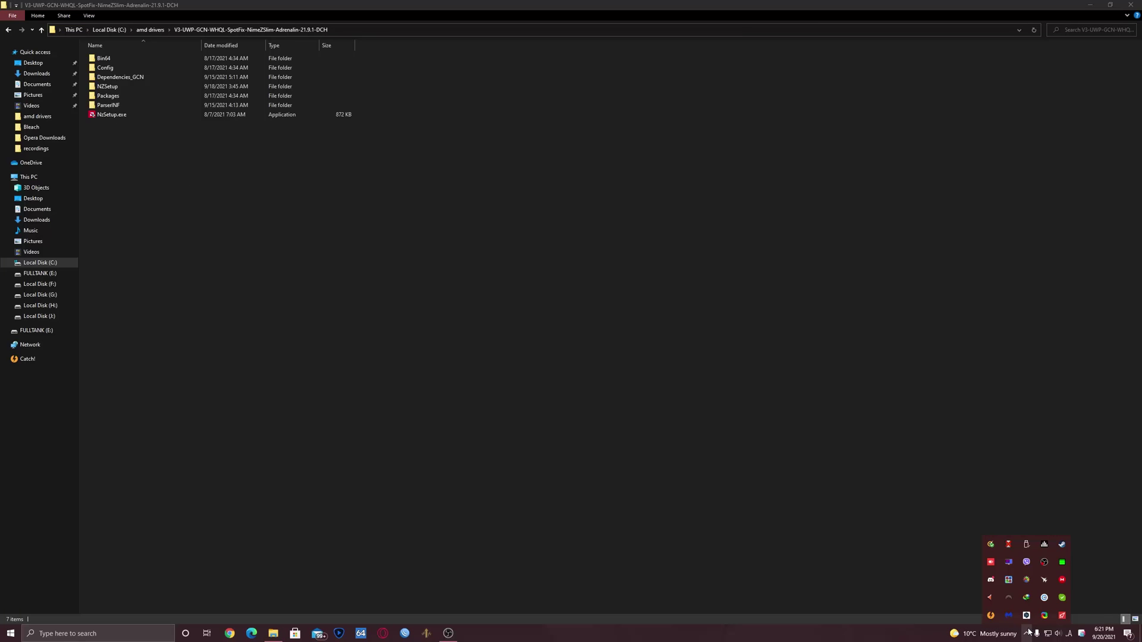
{"action": "double_click", "coordinate": [991, 545]}
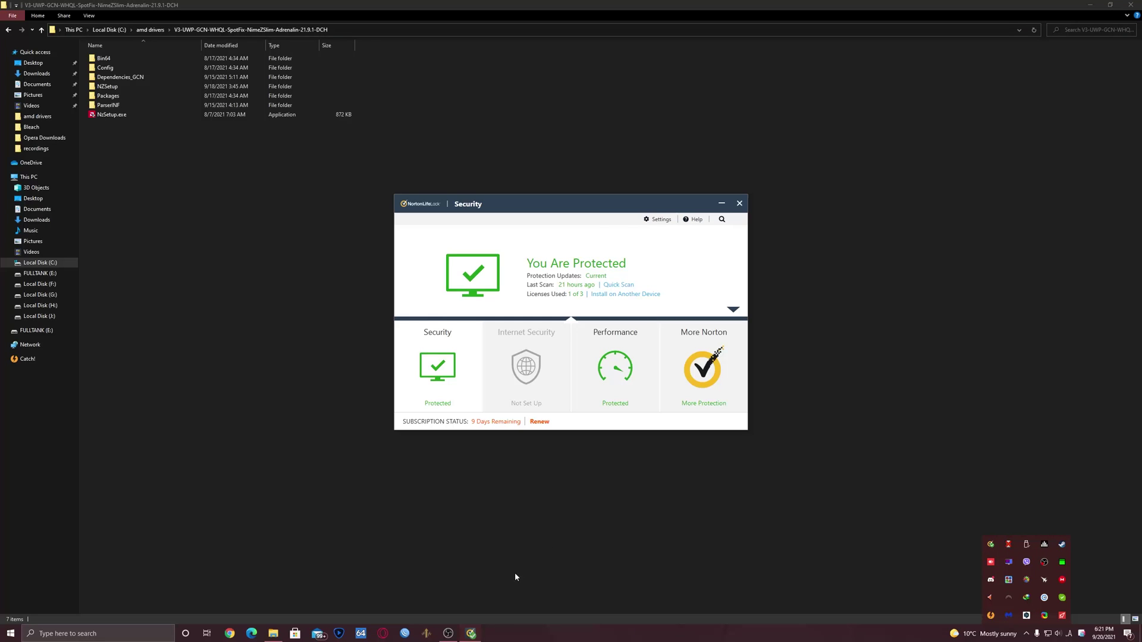
{"action": "left_click", "coordinate": [450, 365]}
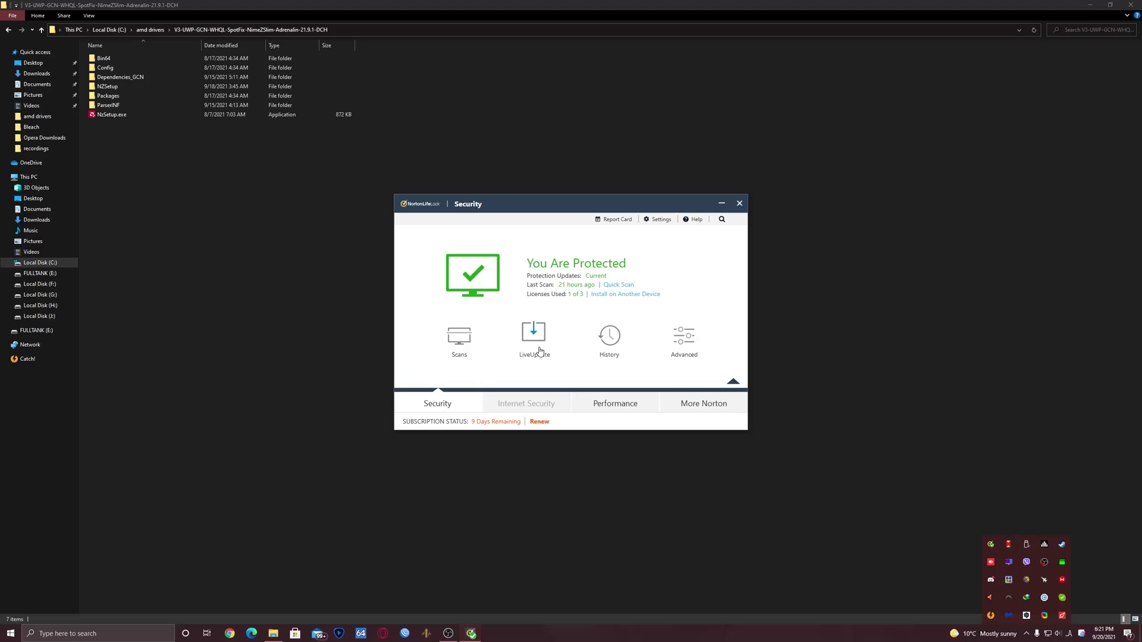
{"action": "left_click", "coordinate": [669, 222]}
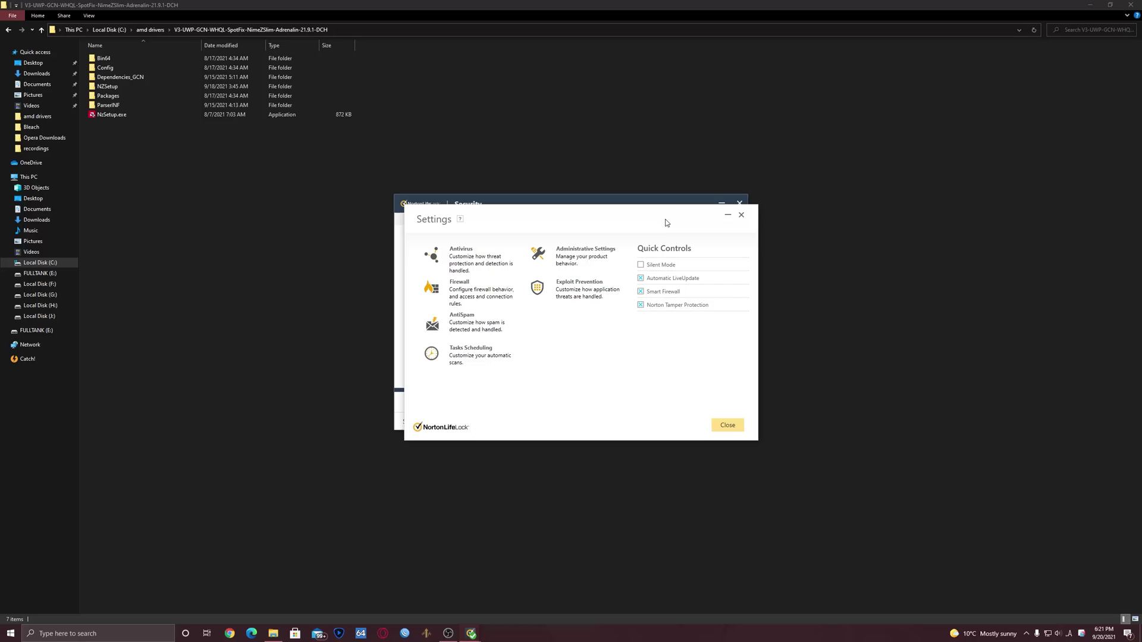
{"action": "left_click", "coordinate": [463, 256]}
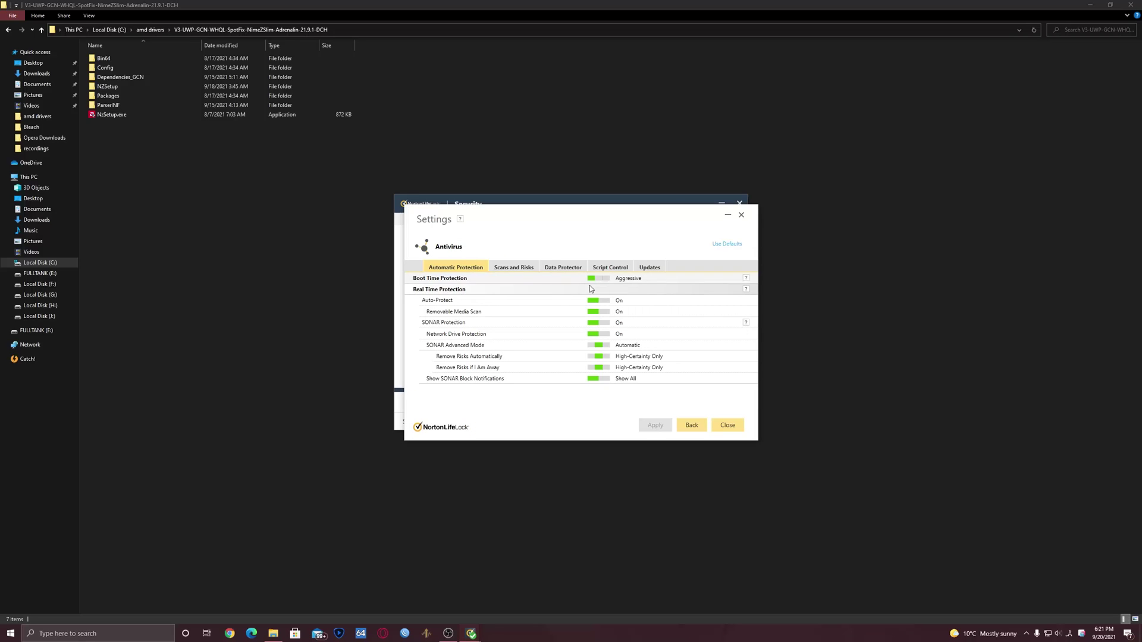
{"action": "left_click", "coordinate": [597, 300]}
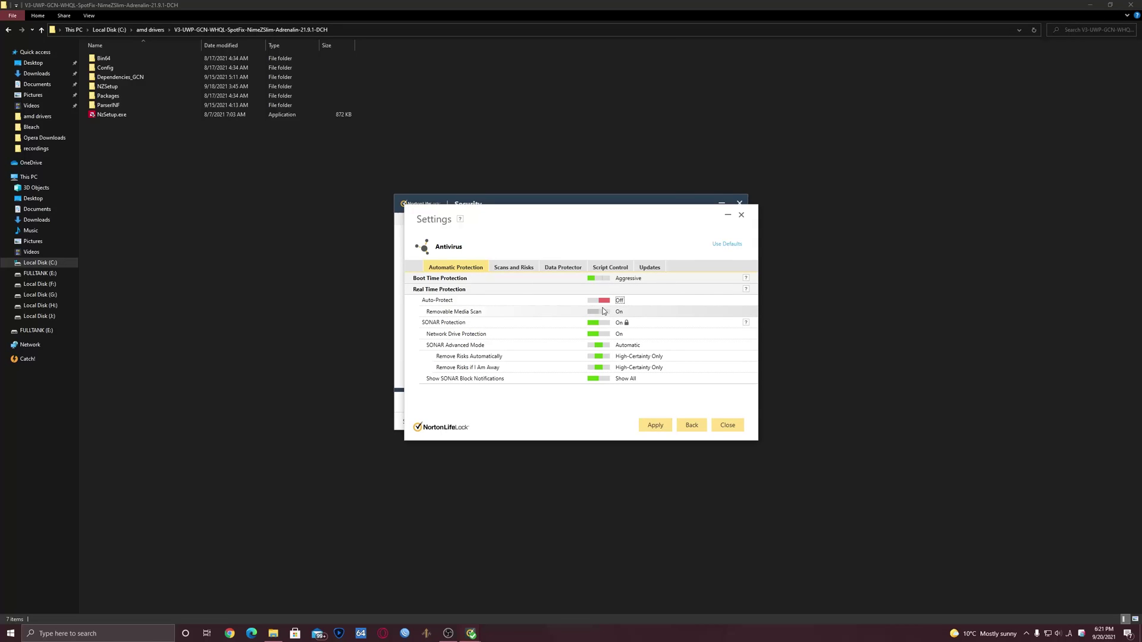
{"action": "left_click", "coordinate": [723, 418]}
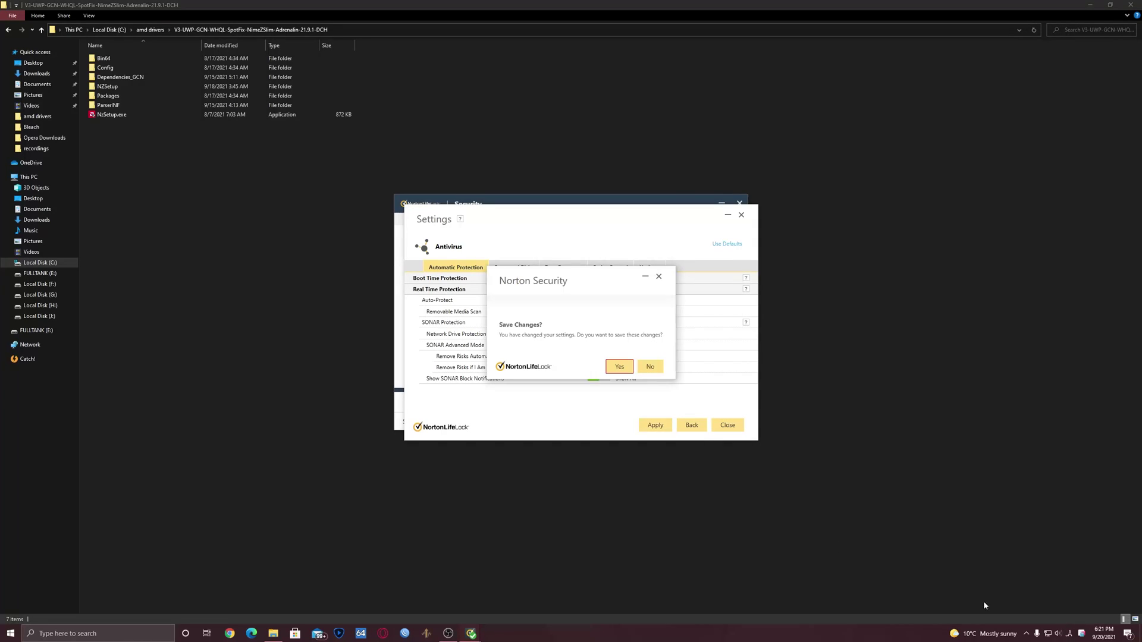
{"action": "left_click", "coordinate": [619, 365]}
{"action": "left_click", "coordinate": [645, 390]}
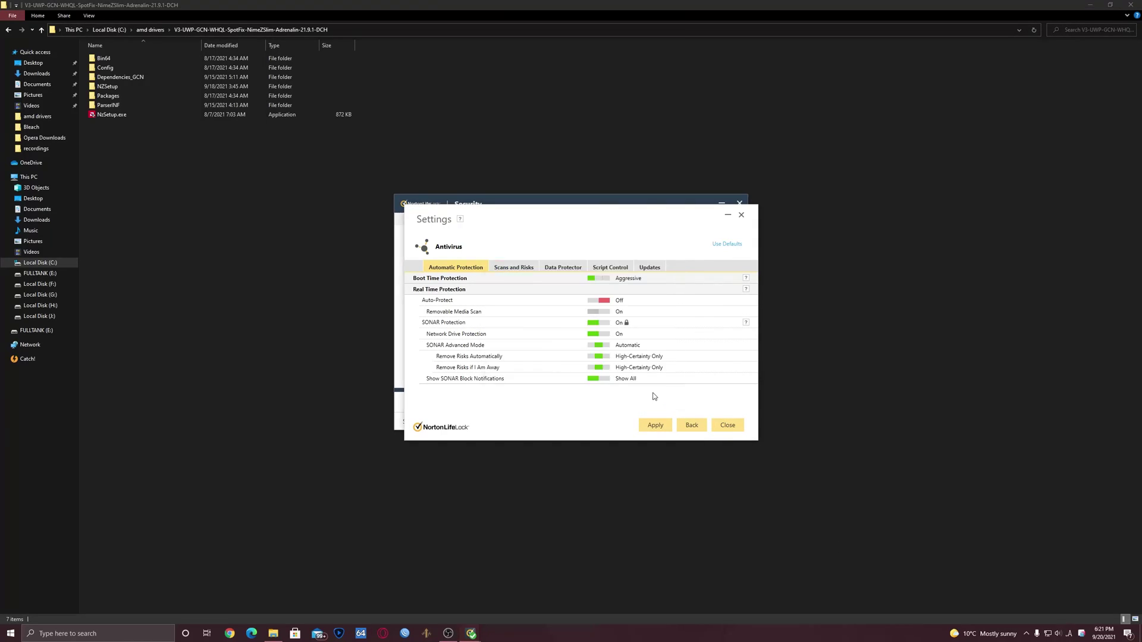
Step: Disable Auto-Protect for 1 hour from the Norton tray icon
{"action": "left_click", "coordinate": [1026, 634]}
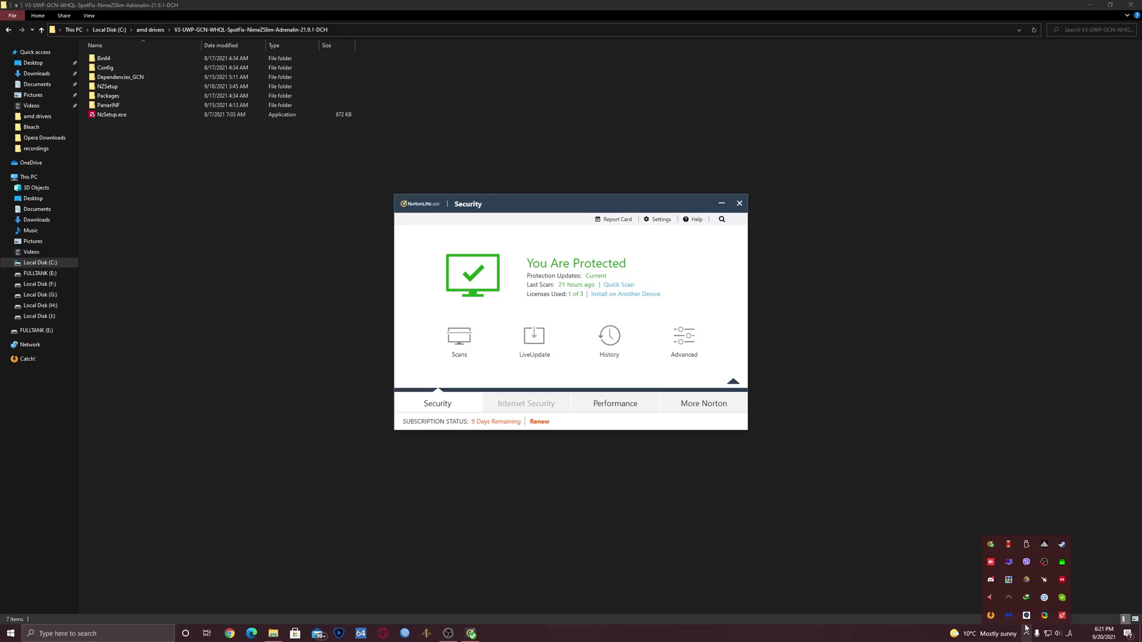
{"action": "right_click", "coordinate": [990, 545]}
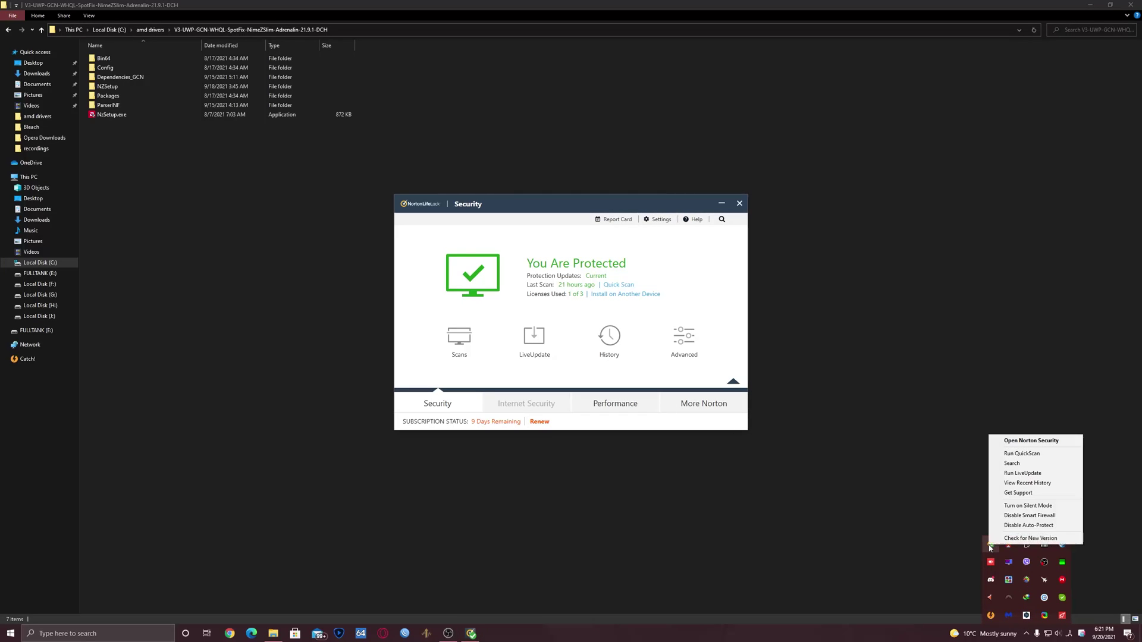
{"action": "left_click", "coordinate": [1014, 527]}
{"action": "left_click", "coordinate": [530, 346]}
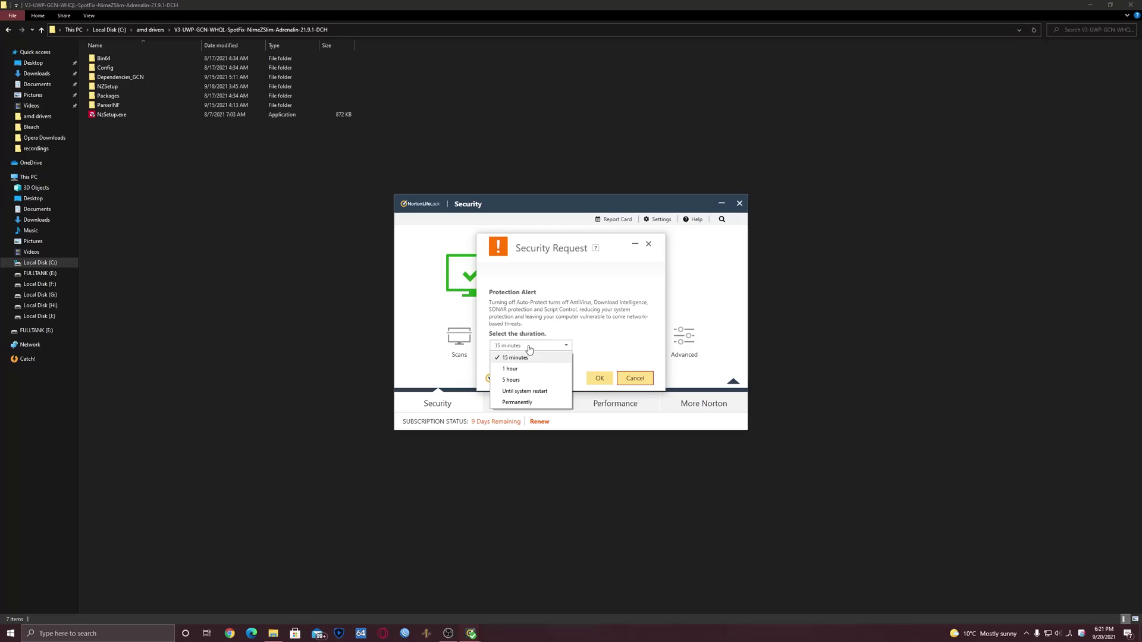
{"action": "left_click", "coordinate": [511, 360]}
{"action": "left_click", "coordinate": [597, 378]}
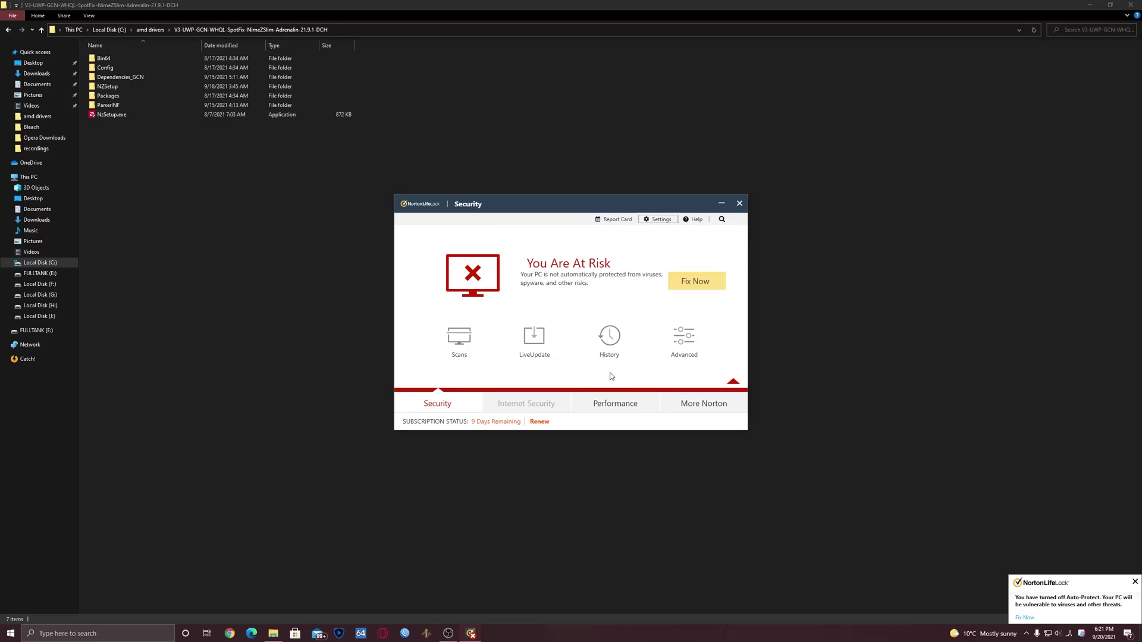
Step: Turn off Data Protector in antivirus settings, apply it, and close Norton
{"action": "left_click", "coordinate": [659, 220]}
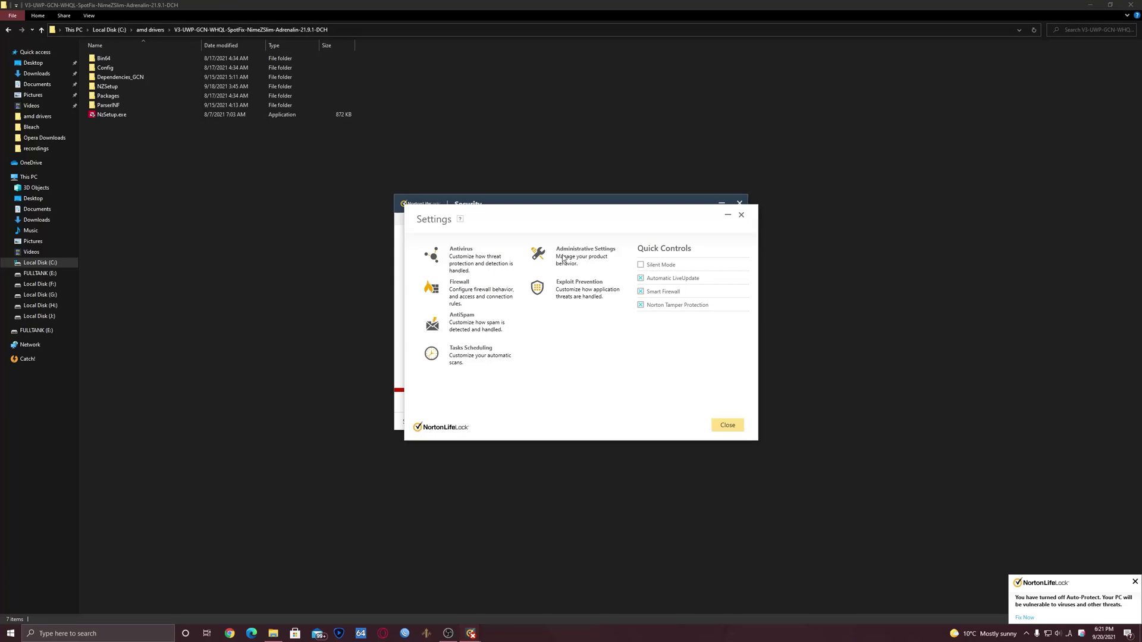
{"action": "left_click", "coordinate": [463, 251]}
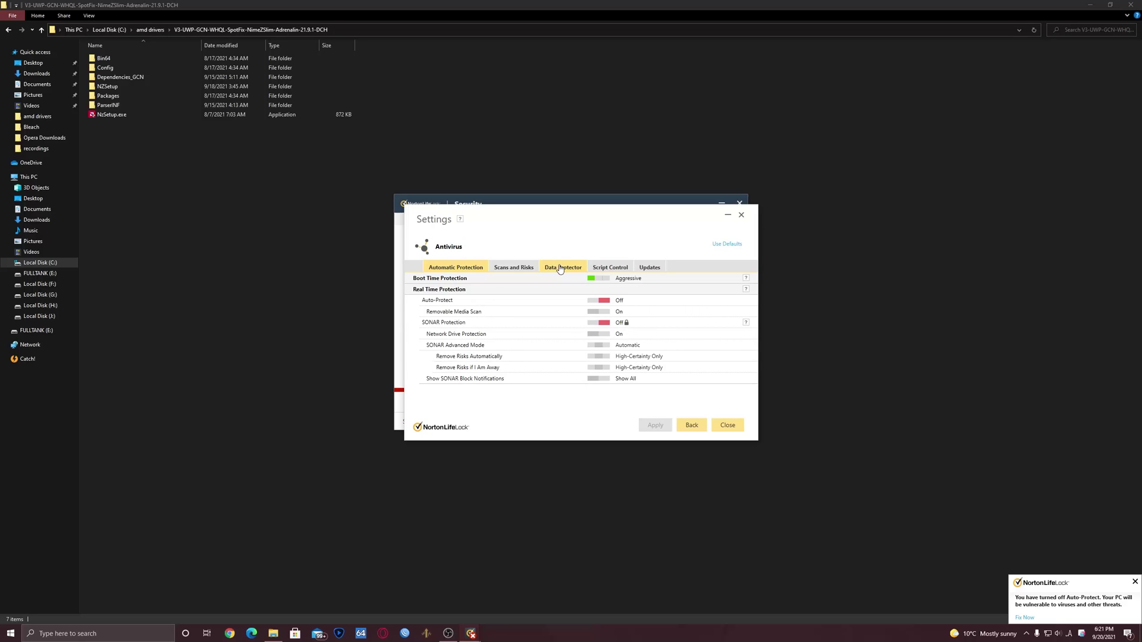
{"action": "left_click", "coordinate": [560, 268]}
{"action": "left_click", "coordinate": [599, 300]}
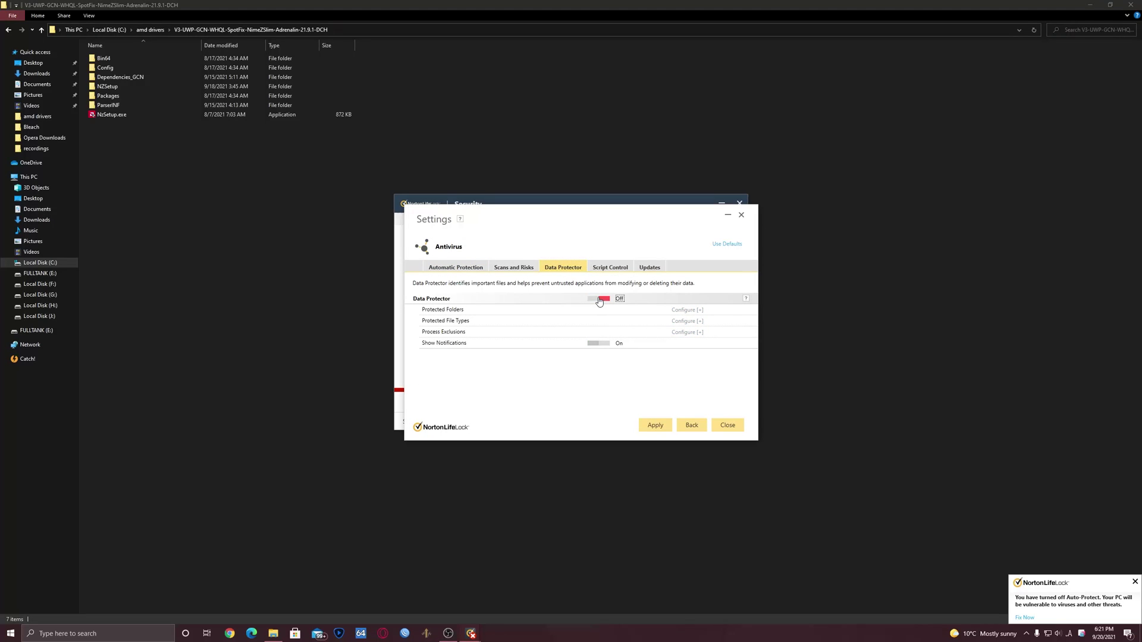
{"action": "left_click", "coordinate": [654, 426]}
{"action": "left_click", "coordinate": [553, 348]}
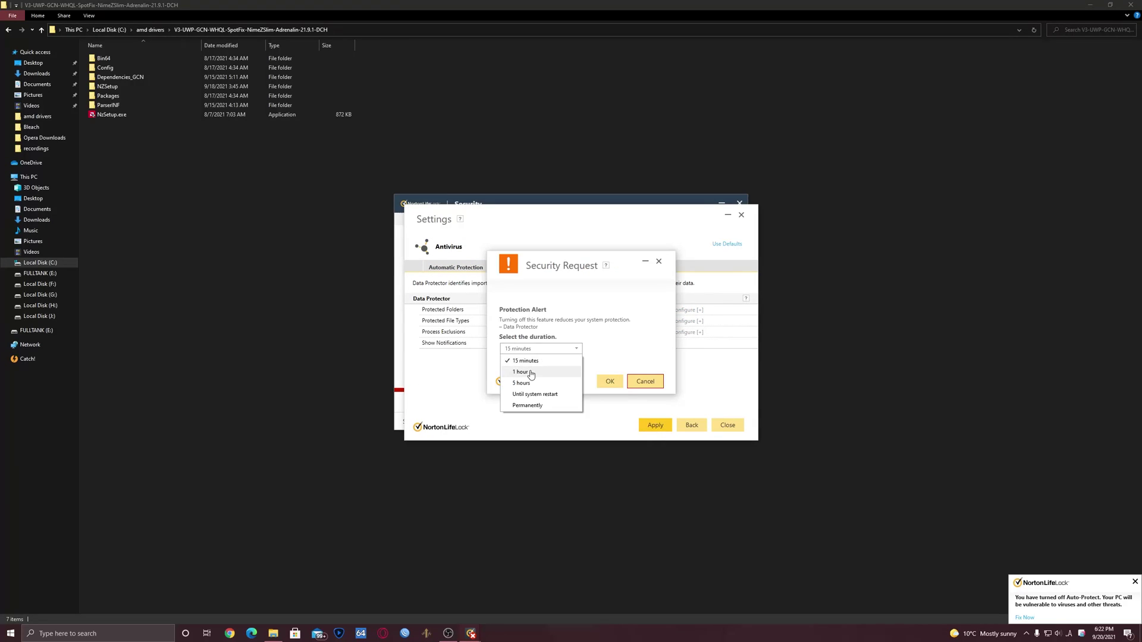
{"action": "left_click", "coordinate": [511, 374]}
{"action": "left_click", "coordinate": [610, 381]}
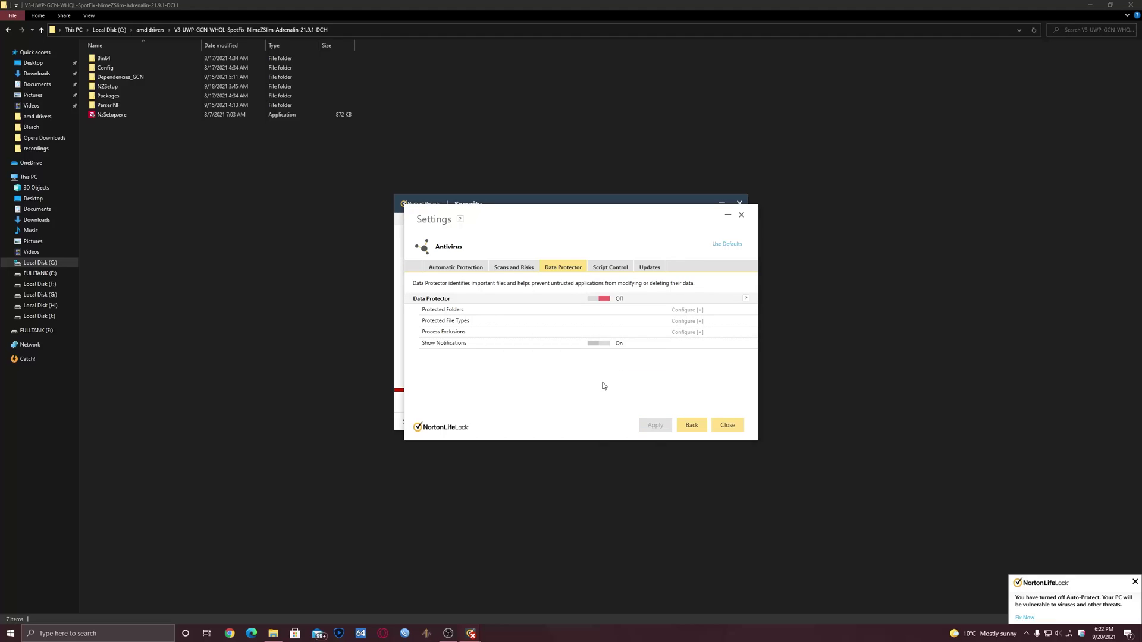
{"action": "left_click", "coordinate": [725, 426]}
{"action": "left_click", "coordinate": [740, 204]}
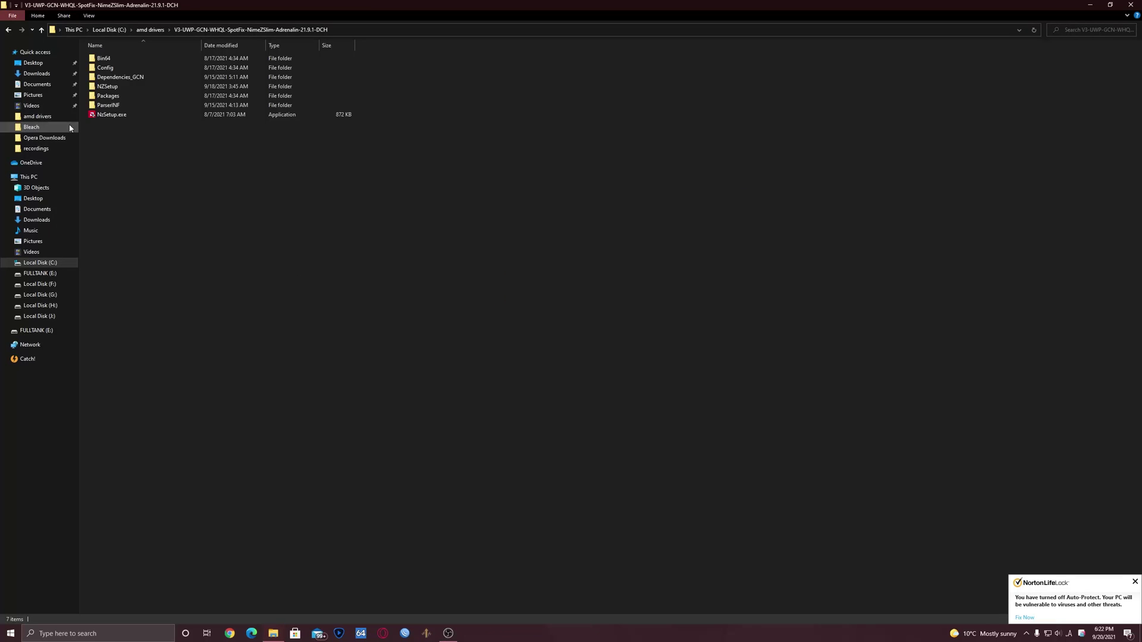
Step: Run NzSetup.exe as administrator and continue past its cleanup warning to the NimeZ menu
{"action": "right_click", "coordinate": [107, 115]}
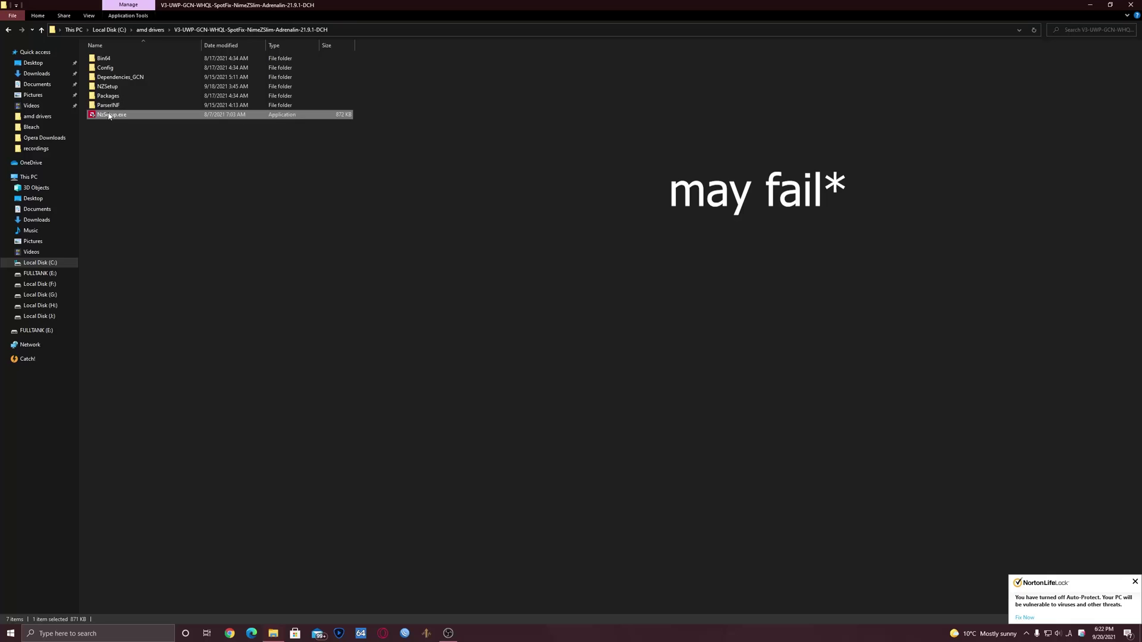
{"action": "left_click", "coordinate": [141, 130]}
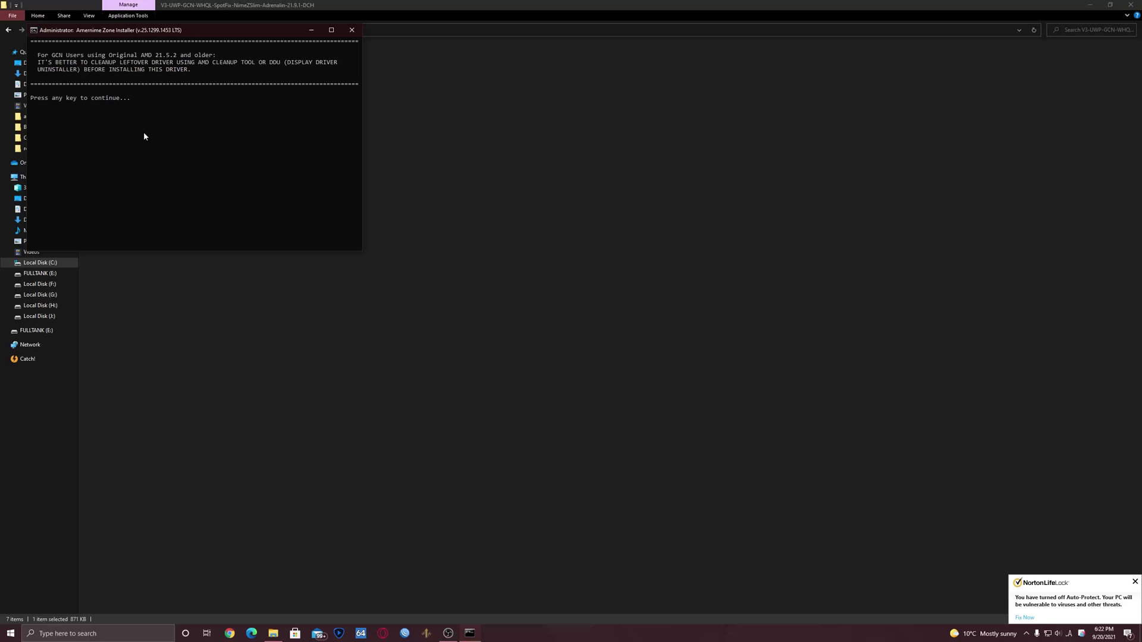
{"action": "key", "text": "Return"}
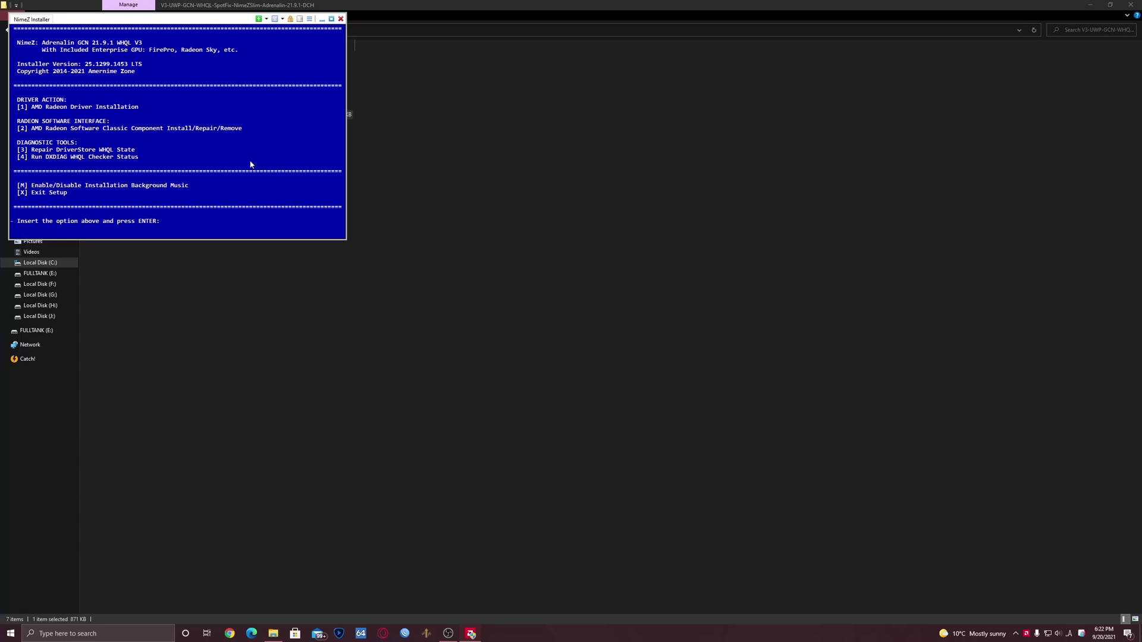
Step: Choose option 1 for AMD Radeon Driver Installation, begin the install, and allow the unverified driver
{"action": "key", "text": "Return"}
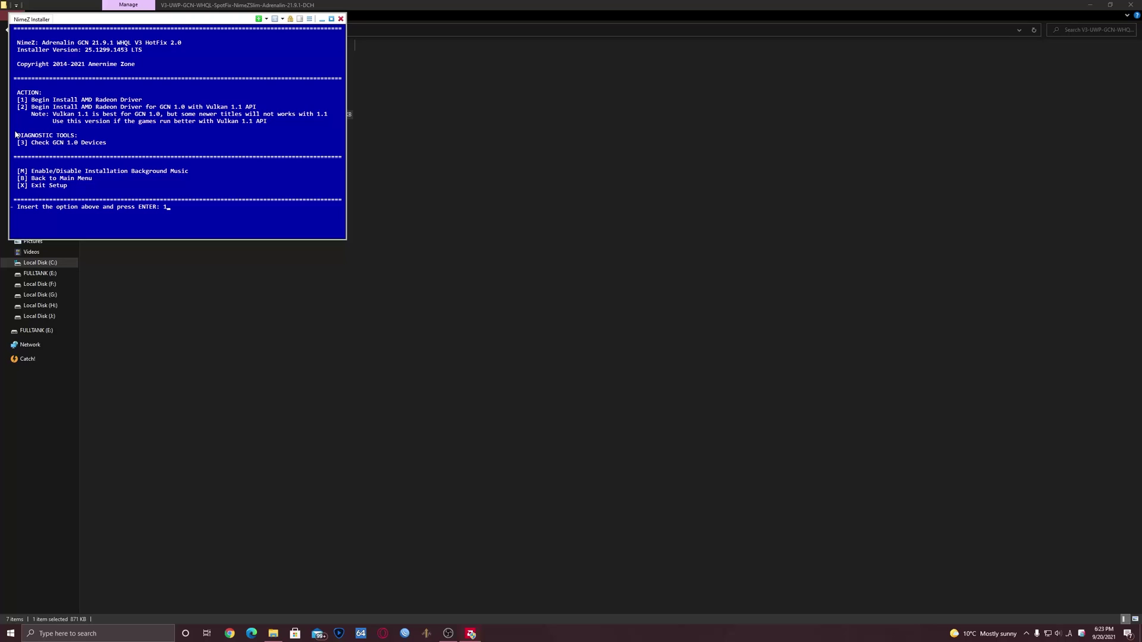
{"action": "key", "text": "Return"}
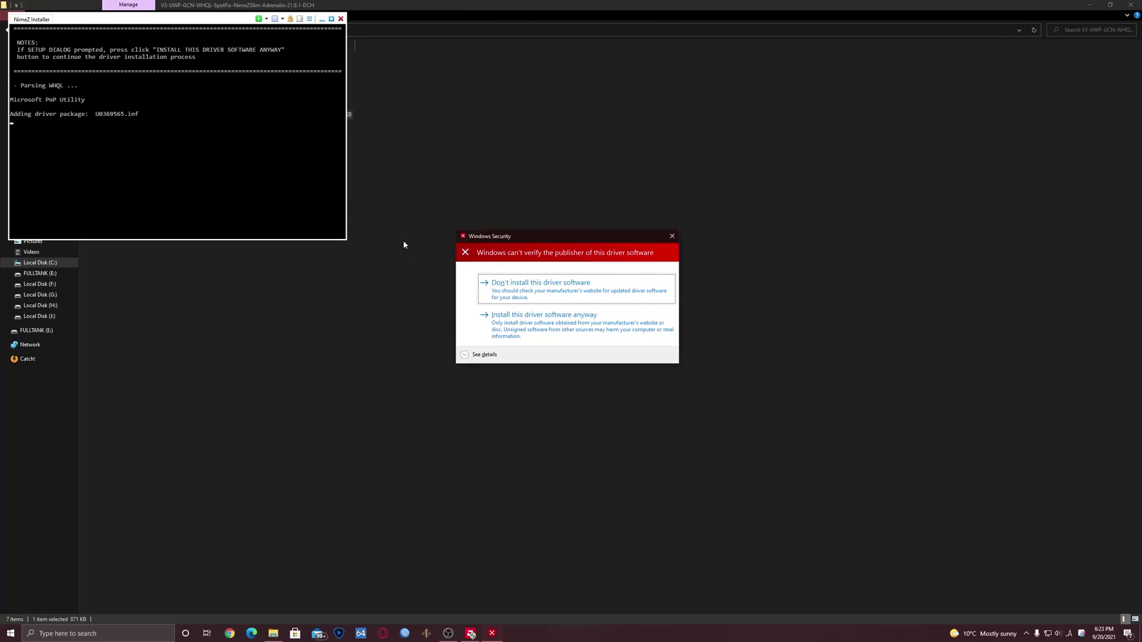
{"action": "left_click", "coordinate": [509, 325]}
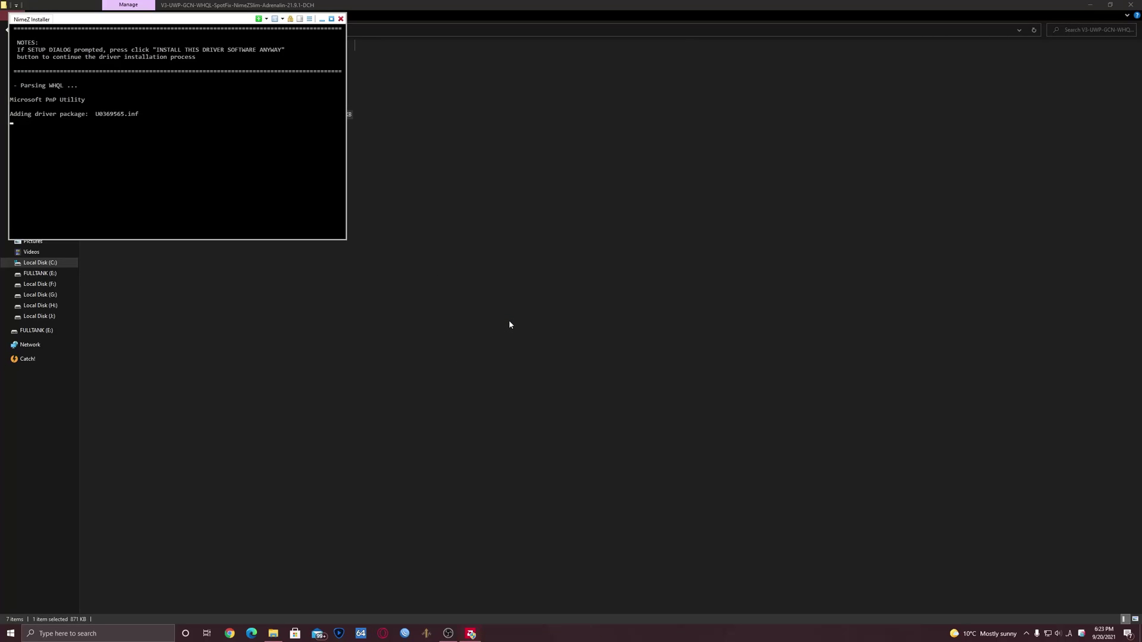